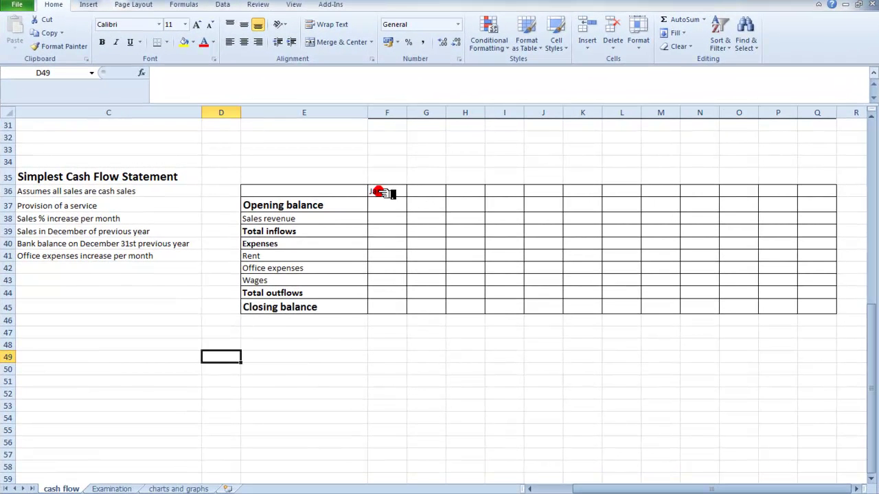
# - Enter Jan in F36 and extend the month headings across to Dec in Q36
pyautogui.click(382, 189)
pyautogui.write('Jan')
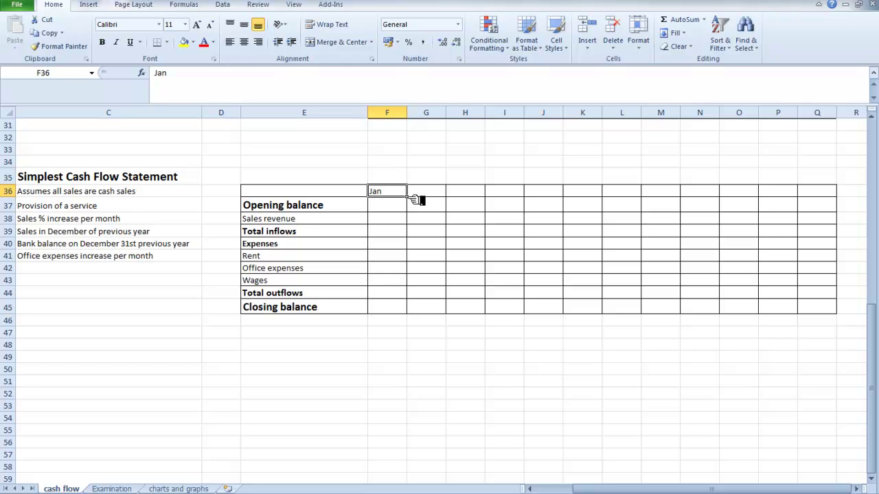
pyautogui.moveTo(411, 197); pyautogui.dragTo(828, 197)
pyautogui.click(362, 358)
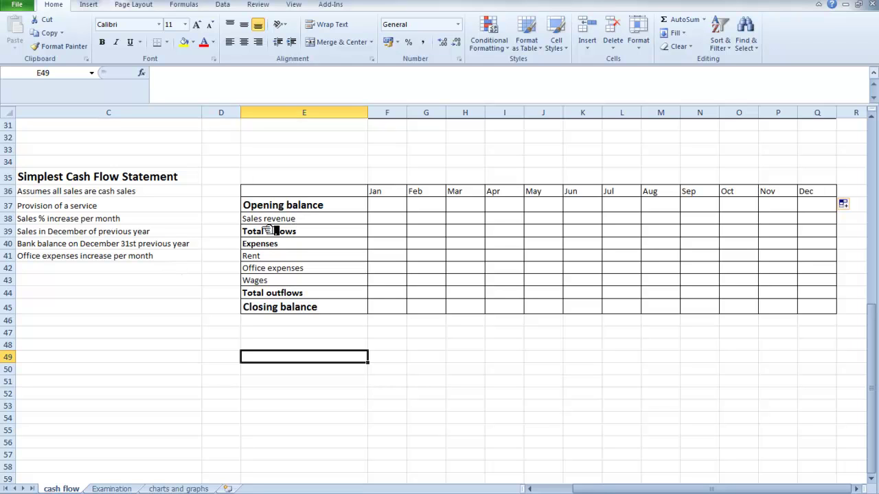
# - Enter 10000 for sales in December of the previous year and 5 for the monthly sales percentage increase in column D
pyautogui.click(227, 232)
pyautogui.write('1')
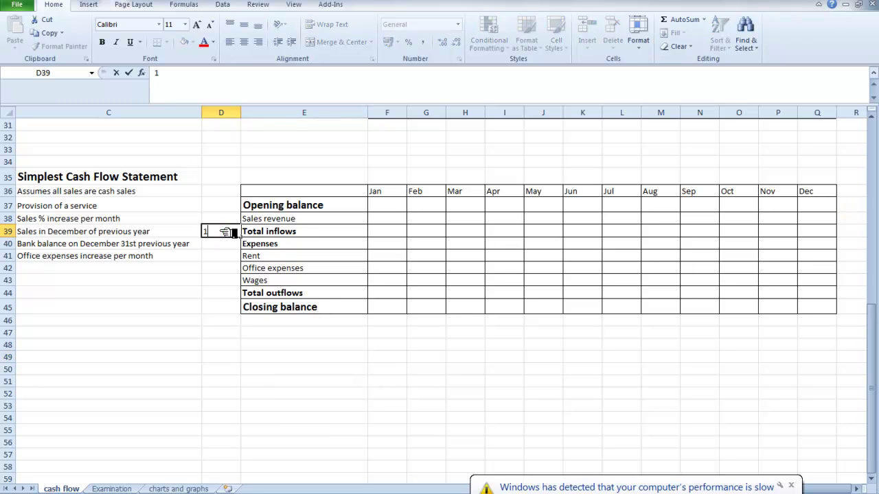
pyautogui.write('0000')
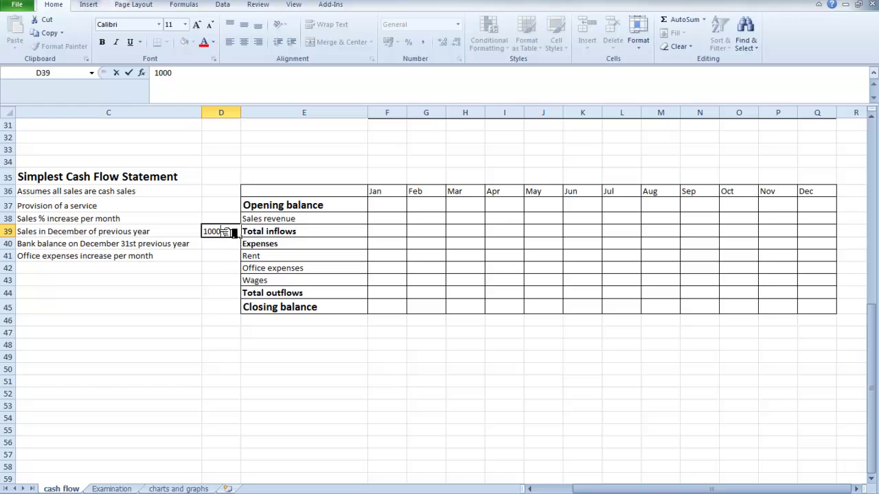
pyautogui.click(225, 281)
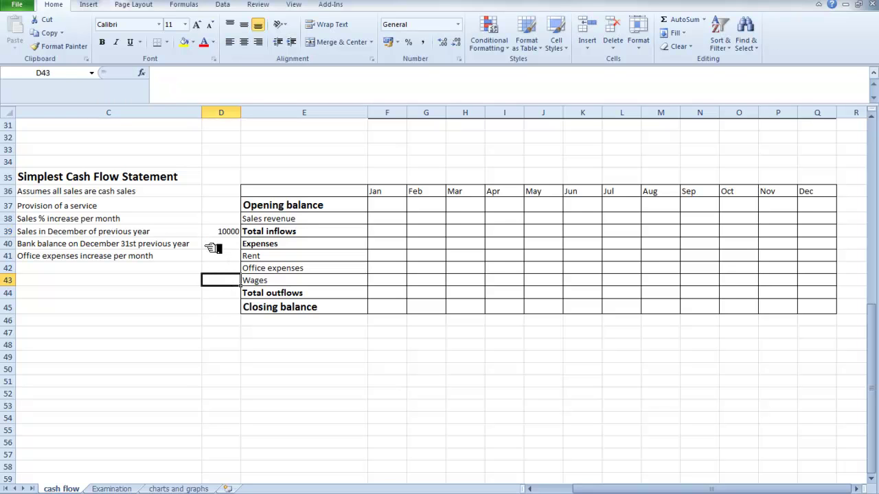
pyautogui.click(224, 219)
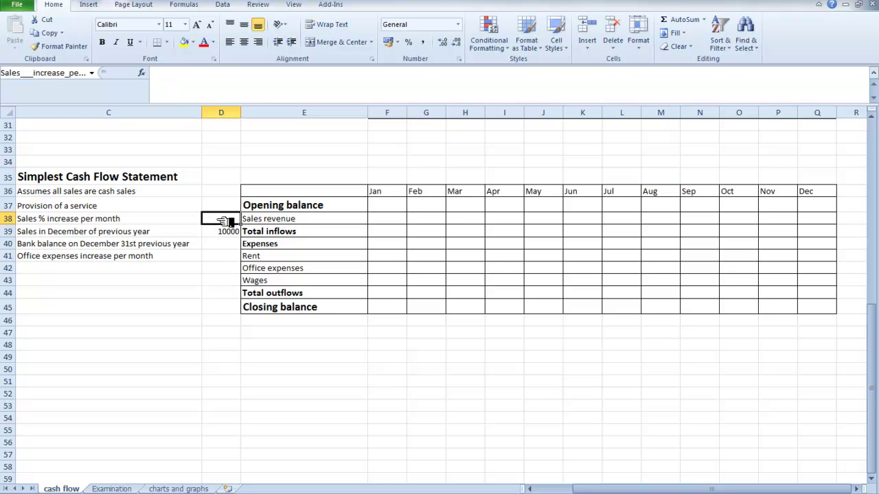
pyautogui.write('5')
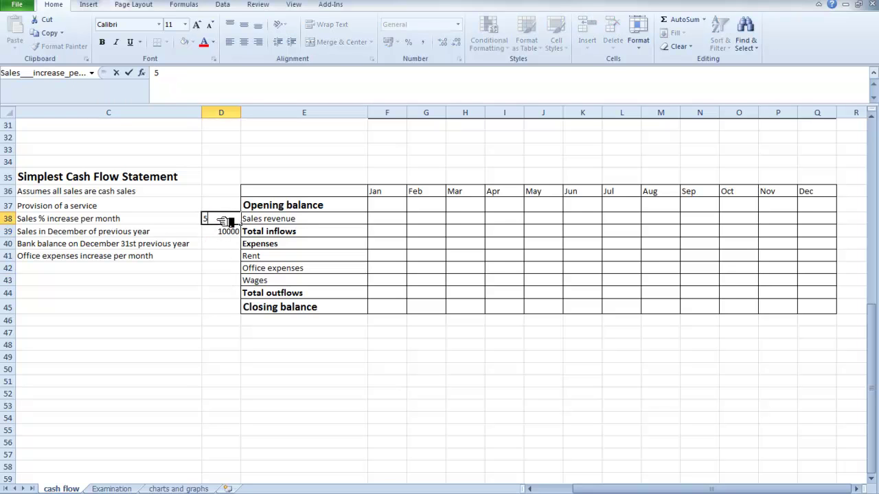
pyautogui.click(315, 370)
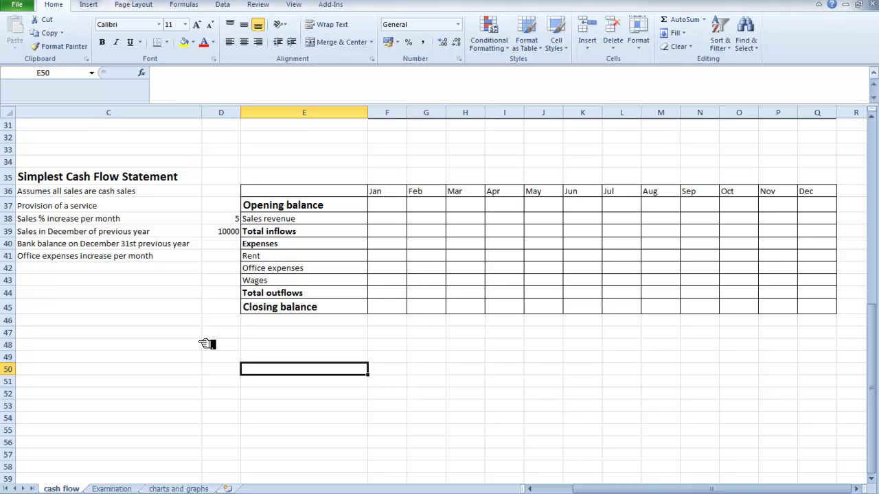
# - Enter 30000 for the December 31st bank balance and 4 for the monthly office expenses increase in column D
pyautogui.click(229, 248)
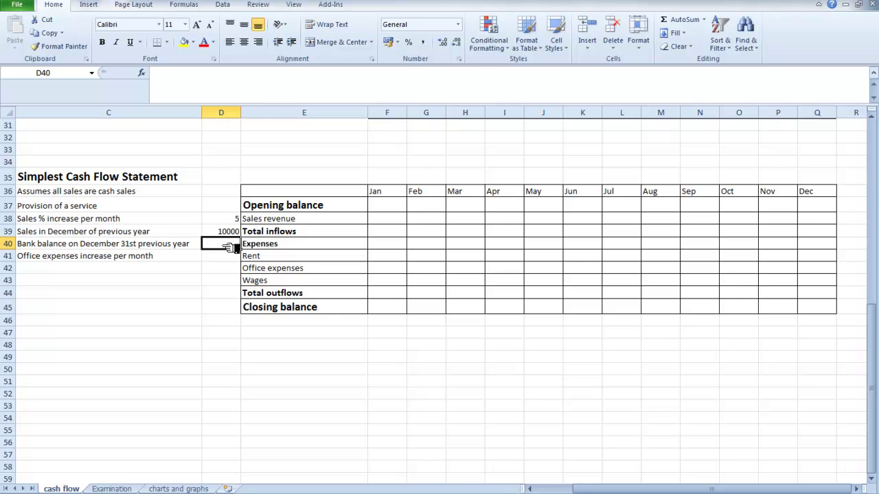
pyautogui.write('30000')
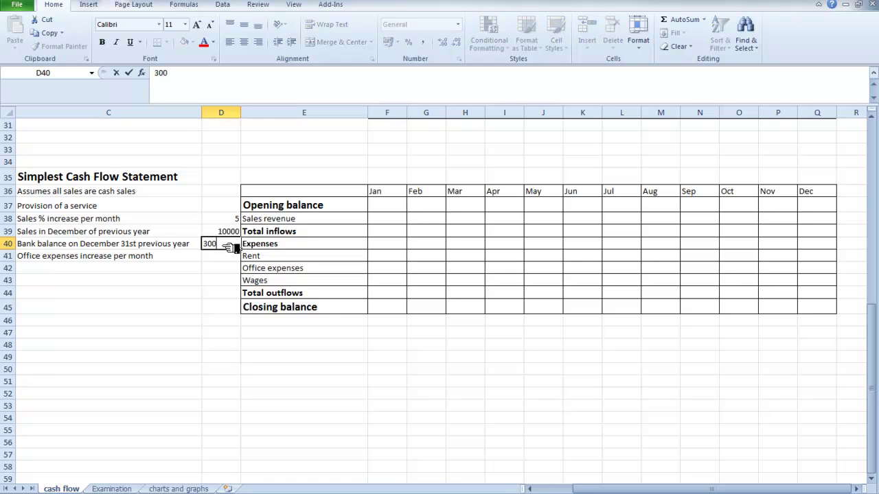
pyautogui.click(224, 271)
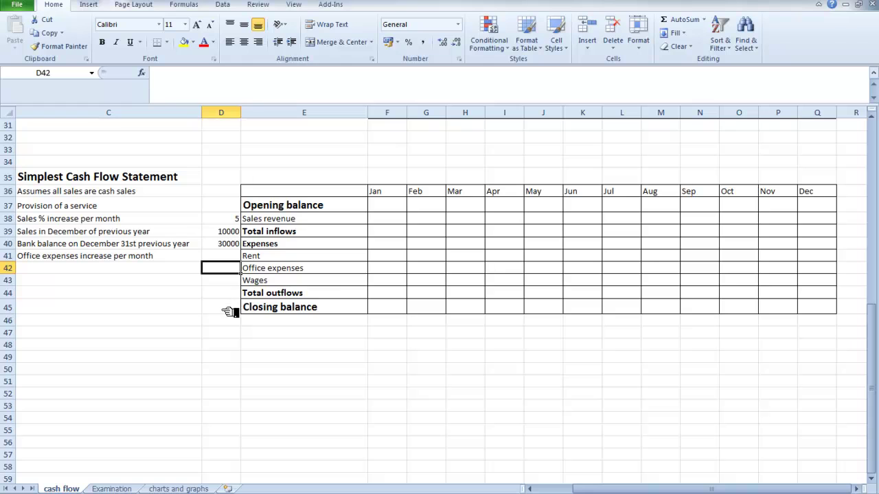
pyautogui.click(227, 256)
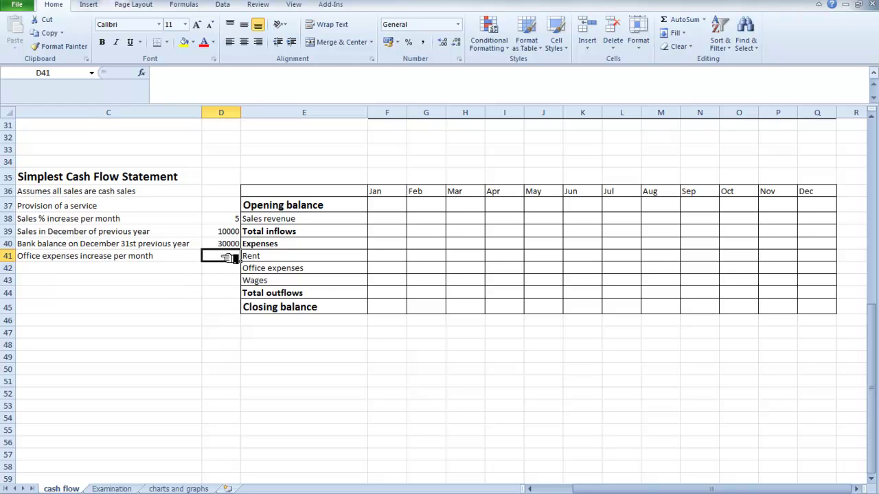
pyautogui.write('4')
pyautogui.click(275, 345)
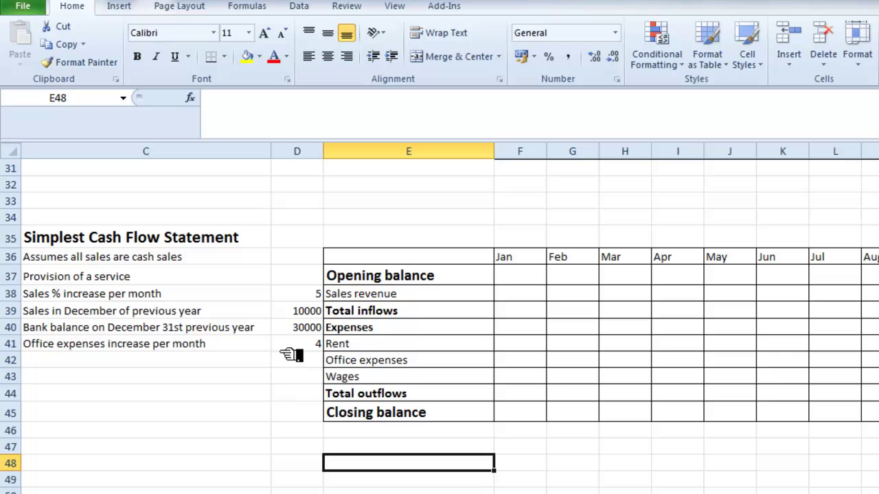
pyautogui.click(312, 294)
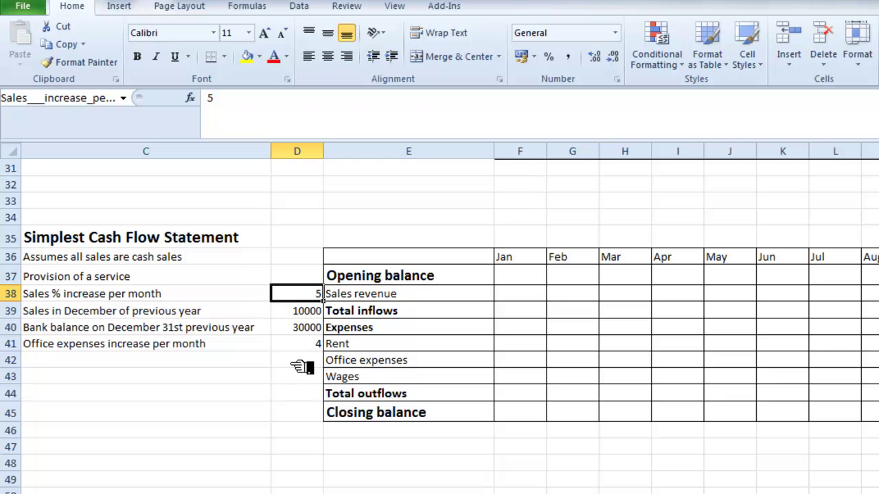
pyautogui.click(310, 315)
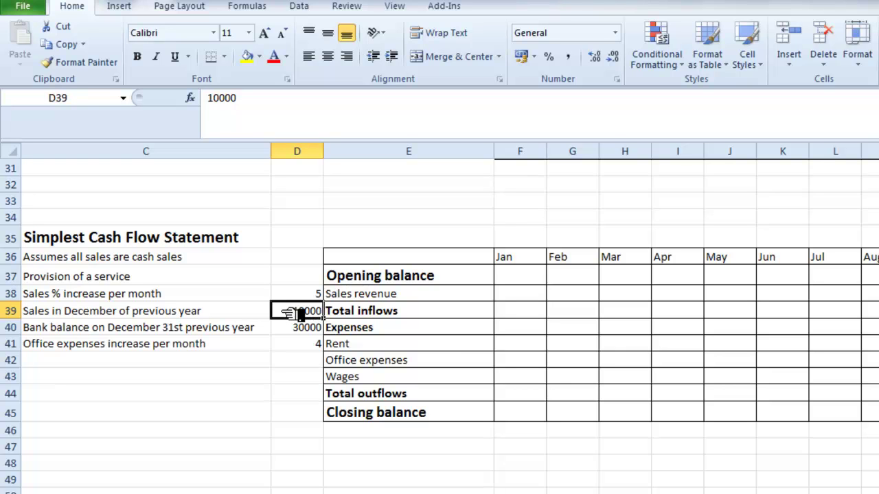
pyautogui.rightClick(294, 313)
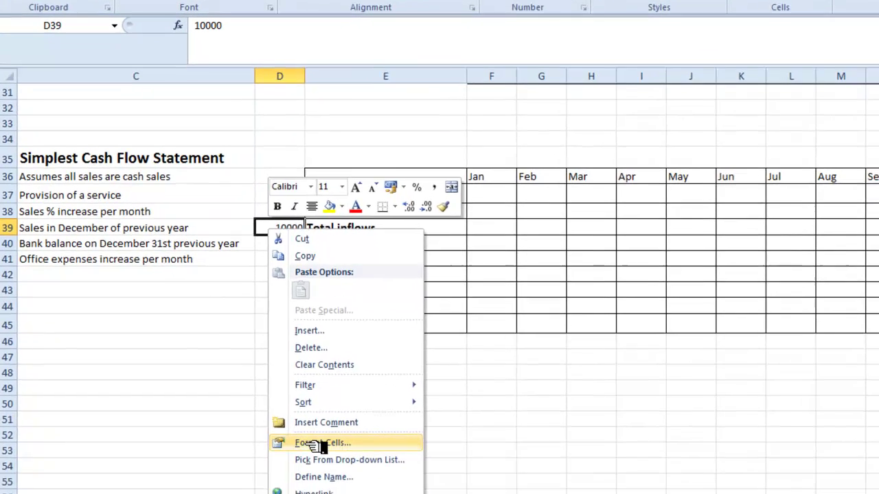
pyautogui.click(306, 431)
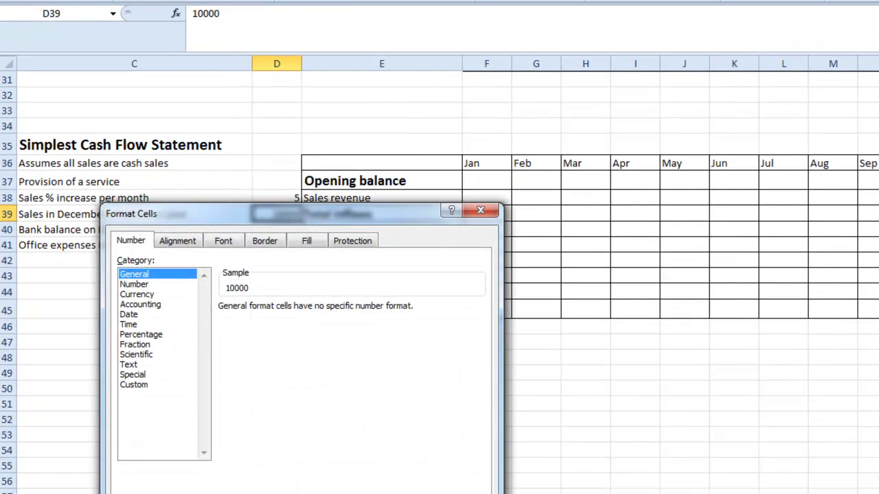
pyautogui.press('Escape')
# - Define the workbook names Sales_in_December_of_previous_year for cell D39 and Bank_balance_on_December_31st_previous_year for cell D40
pyautogui.rightClick(282, 217)
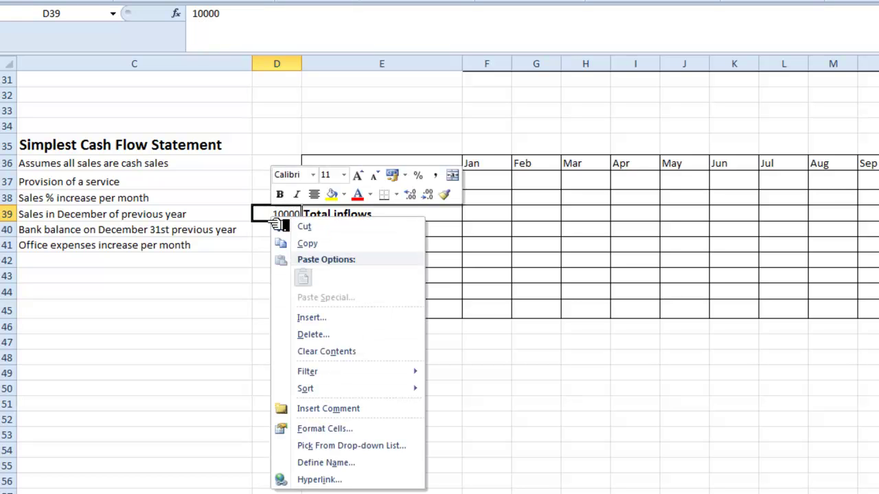
pyautogui.click(311, 466)
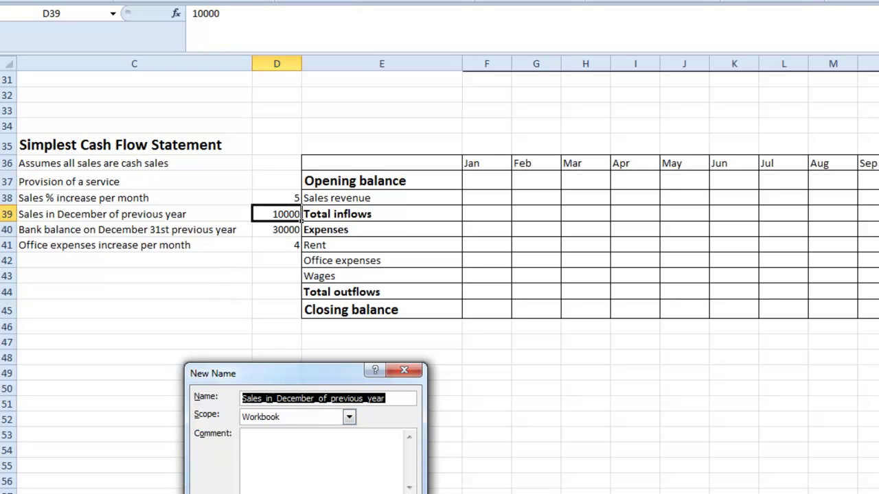
pyautogui.press('Return')
pyautogui.click(287, 232)
pyautogui.rightClick(285, 234)
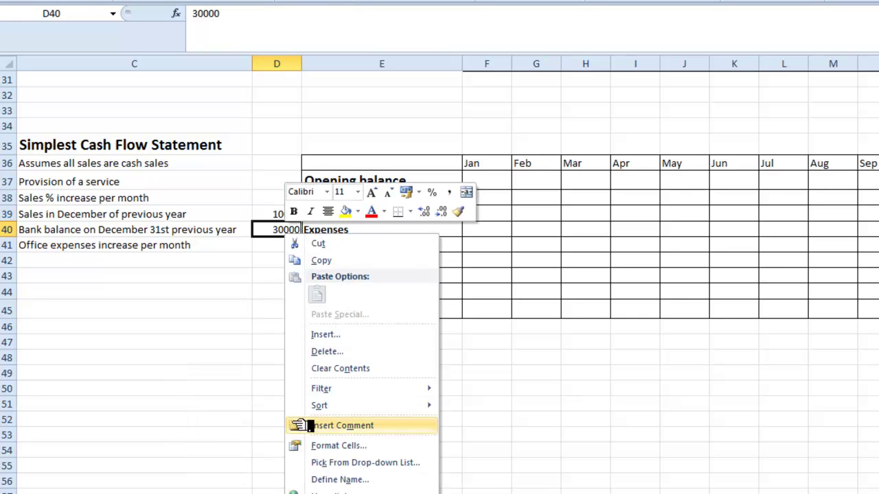
pyautogui.click(340, 480)
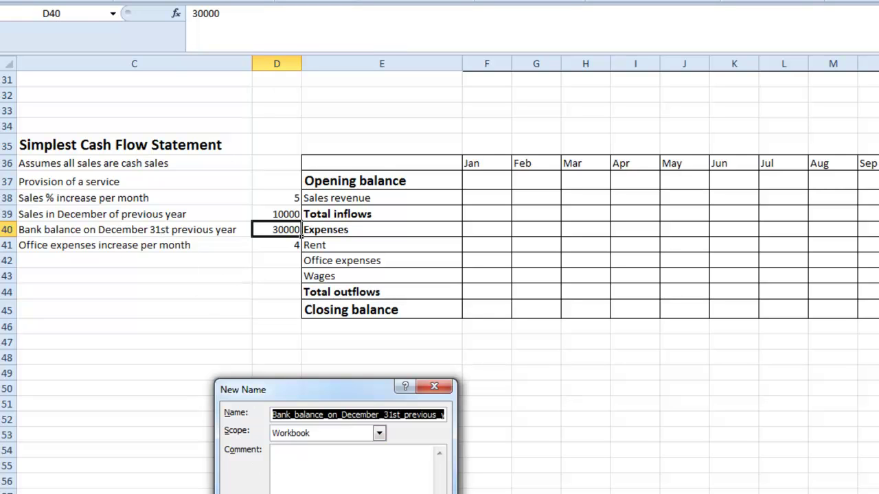
pyautogui.press('Return')
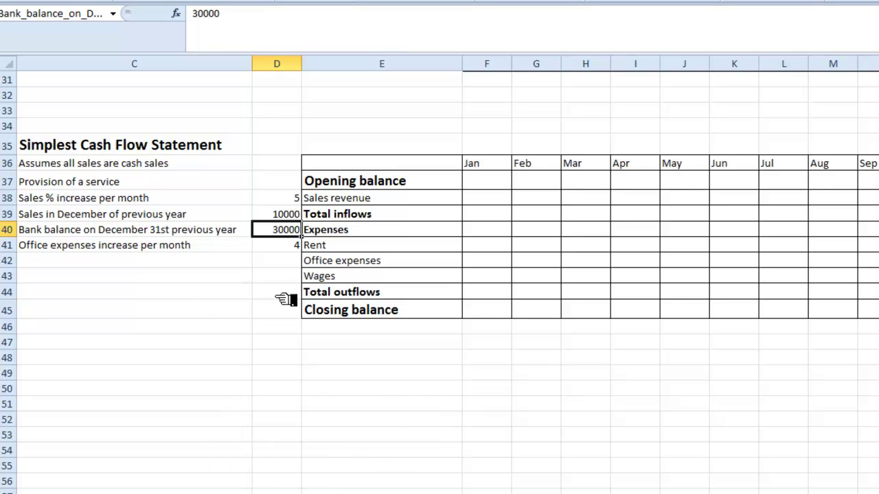
# - Try to define the workbook name Office_expenses_increase_per_month for cell D41
pyautogui.click(287, 247)
pyautogui.rightClick(289, 246)
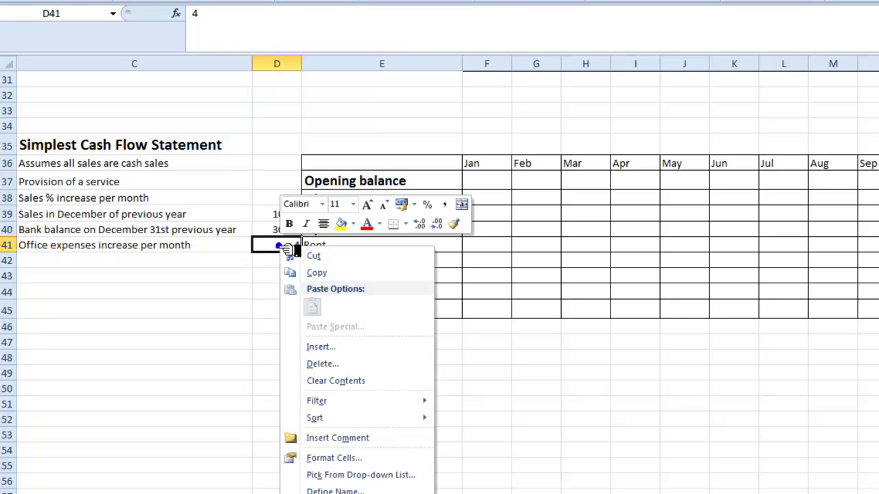
pyautogui.click(334, 490)
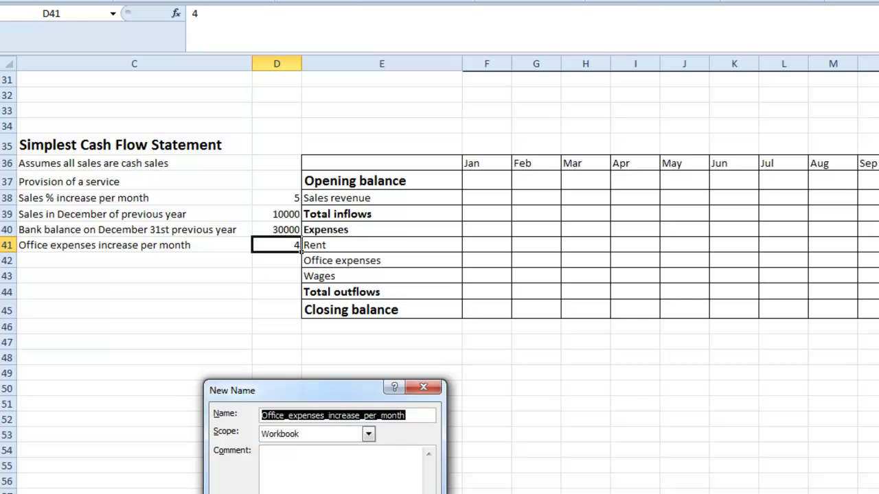
pyautogui.click(374, 490)
pyautogui.click(375, 411)
pyautogui.click(294, 246)
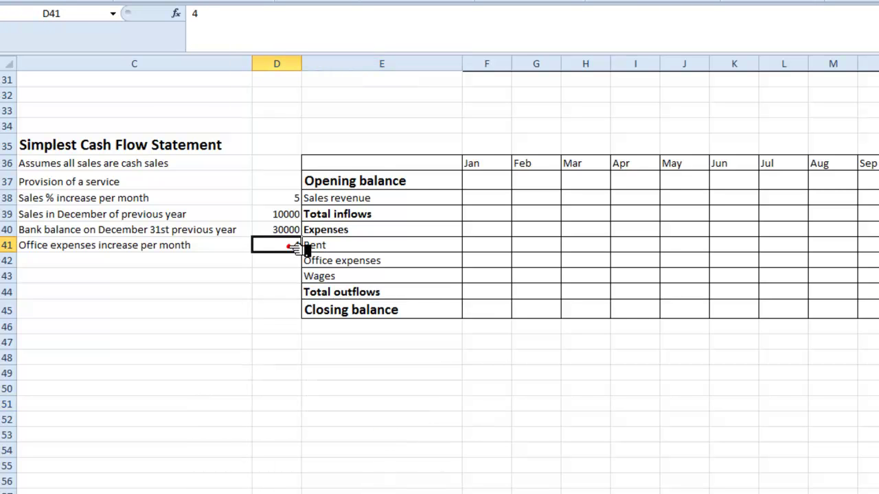
pyautogui.click(421, 372)
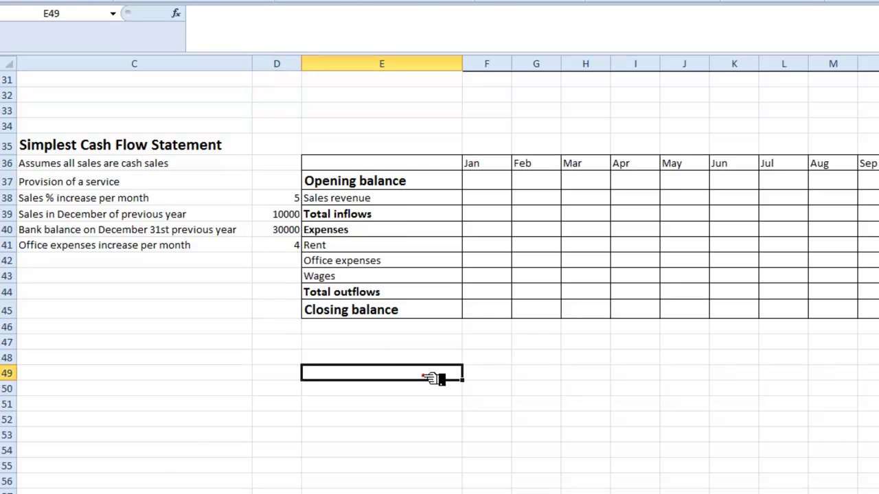
# - Set January's opening balance in F37 to the formula =Bank_balance_on_December_31st_previous_year
pyautogui.click(489, 184)
pyautogui.write('=')
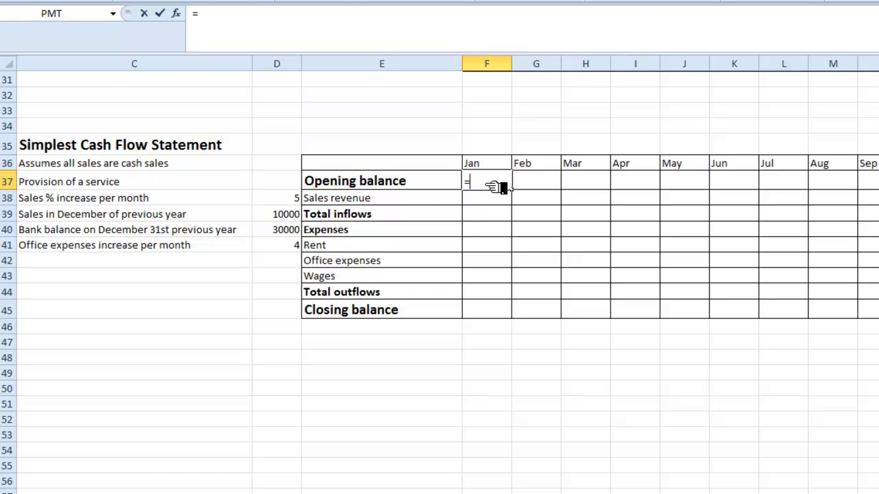
pyautogui.click(283, 232)
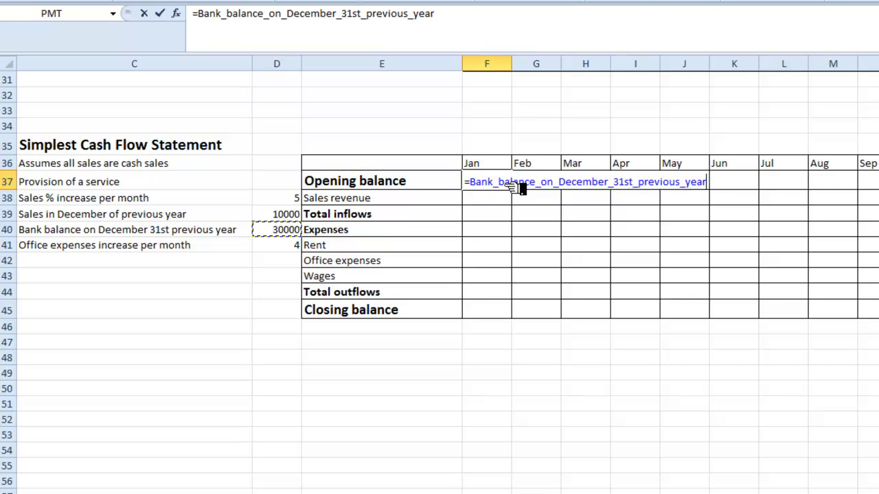
pyautogui.press('Return')
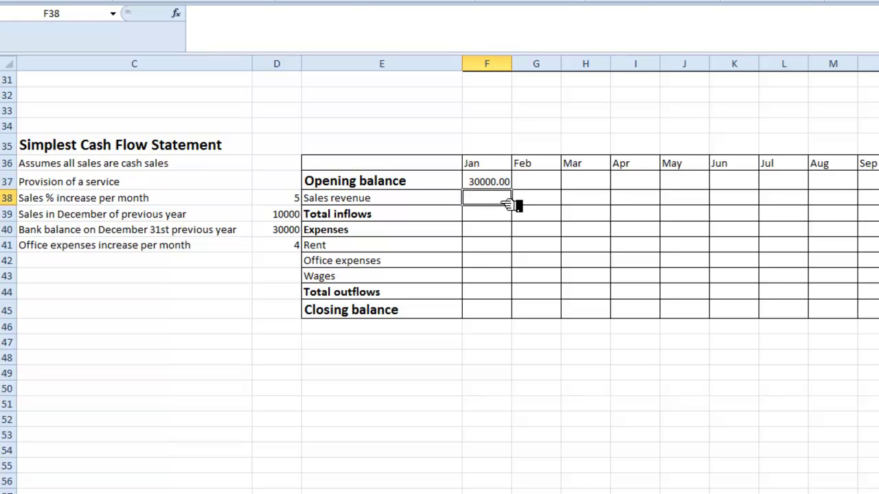
# - Set January's sales revenue in F38 to =Sales_in_December_of_previous_year and its total inflows in F39 to =F38
pyautogui.write('=')
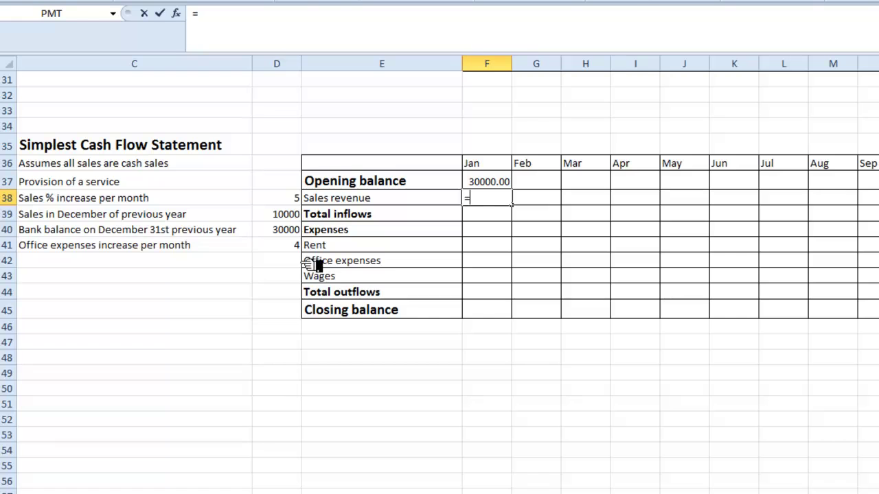
pyautogui.click(291, 217)
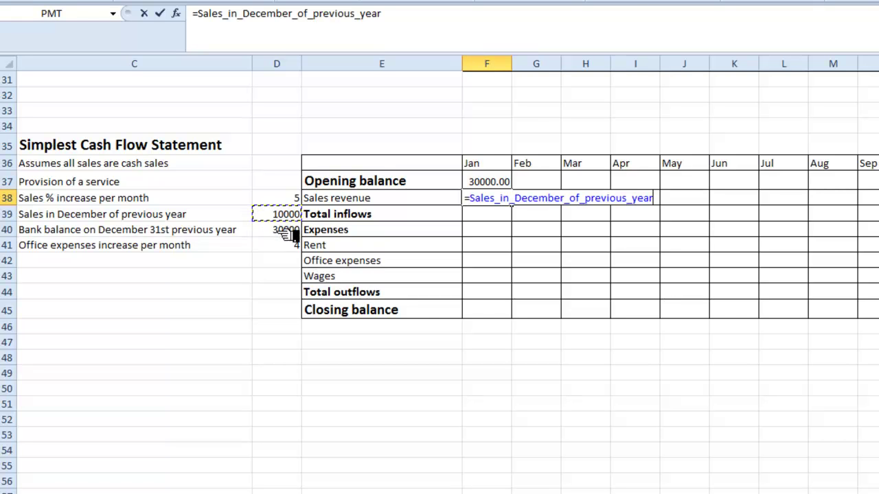
pyautogui.press('Return')
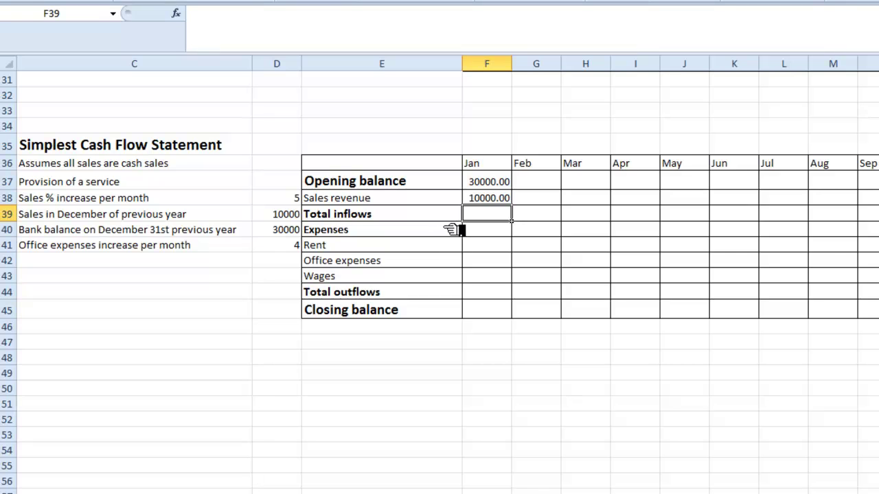
pyautogui.write('=')
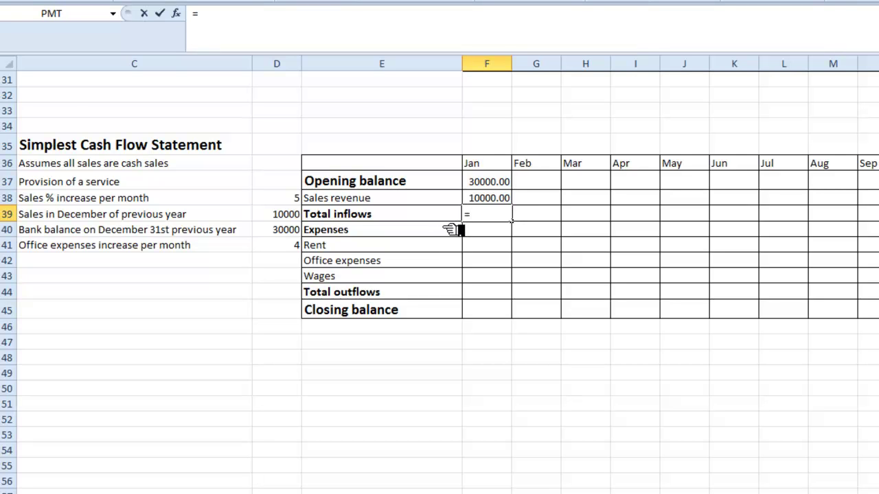
pyautogui.click(506, 200)
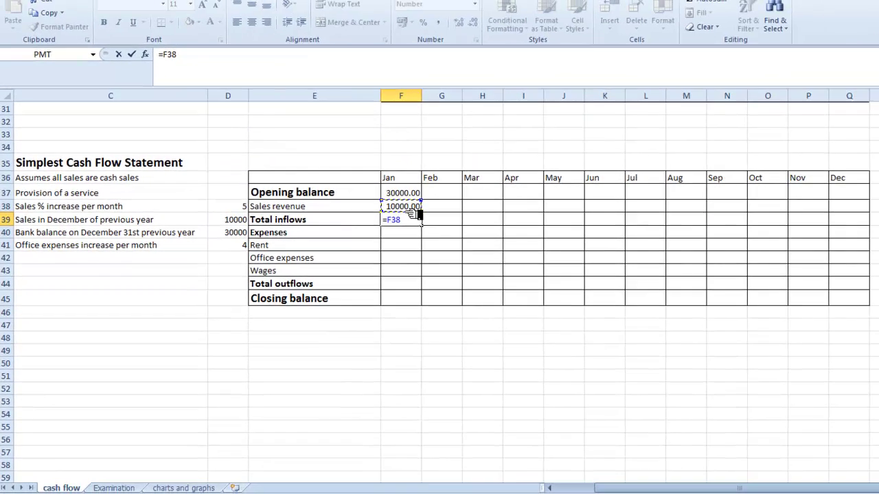
pyautogui.press('Return')
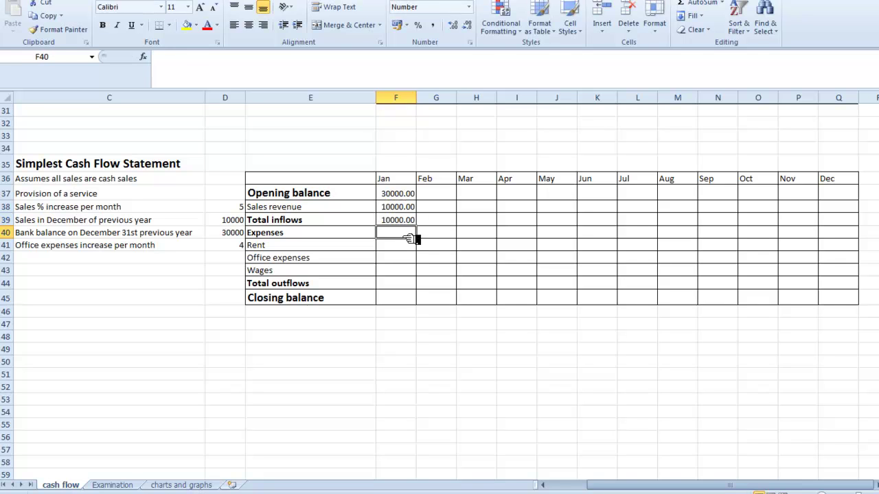
# - Set January's rent in F41 to 500 and fill it across to December
pyautogui.click(406, 245)
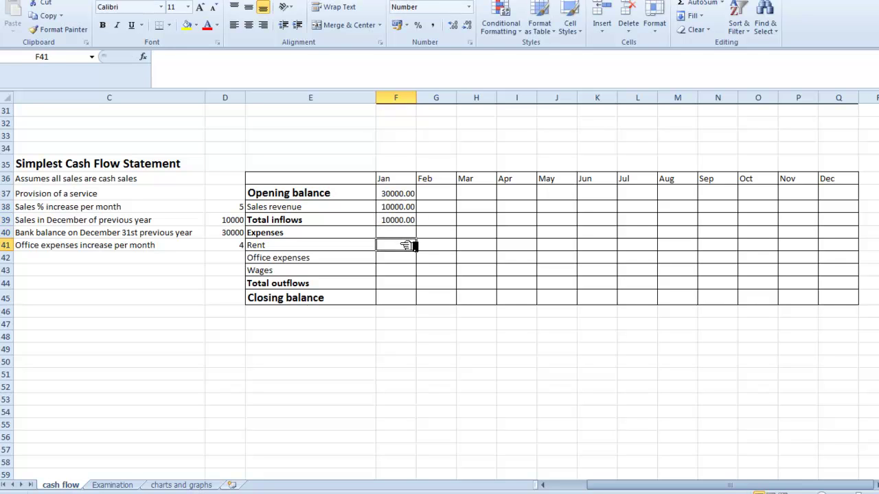
pyautogui.write('500')
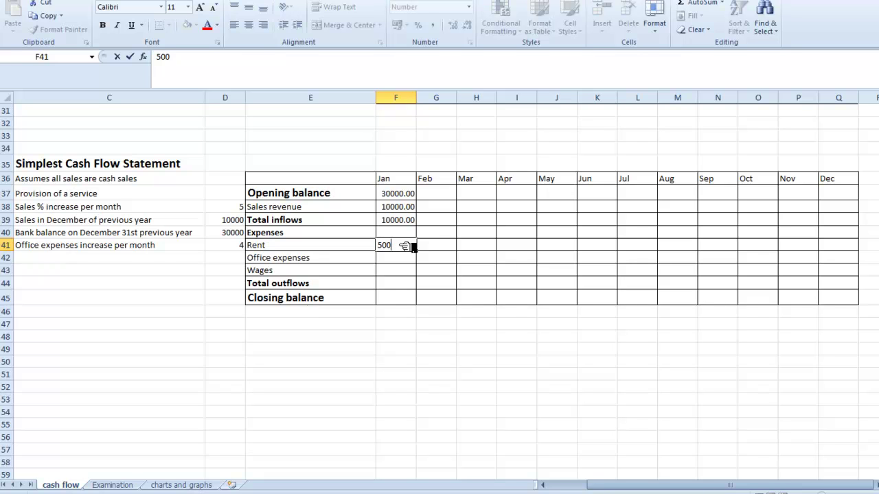
pyautogui.press('Return')
pyautogui.click(406, 245)
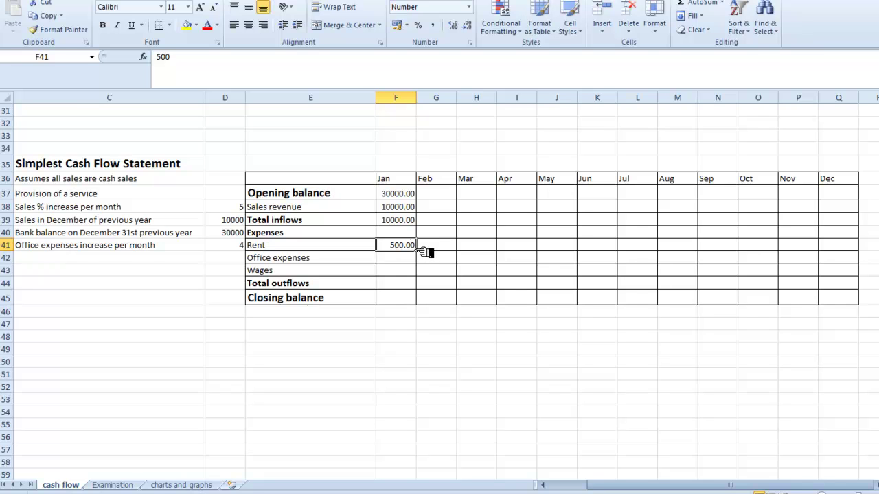
pyautogui.moveTo(418, 250); pyautogui.dragTo(844, 248)
pyautogui.click(527, 334)
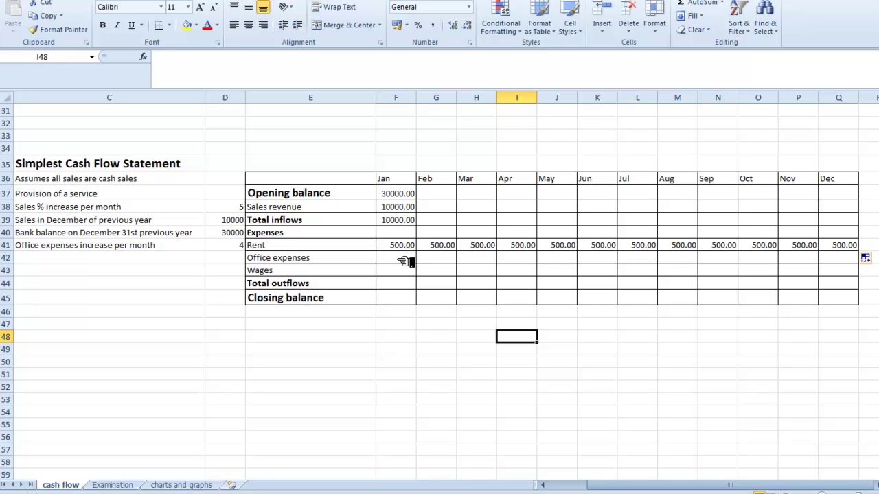
pyautogui.write('4000')
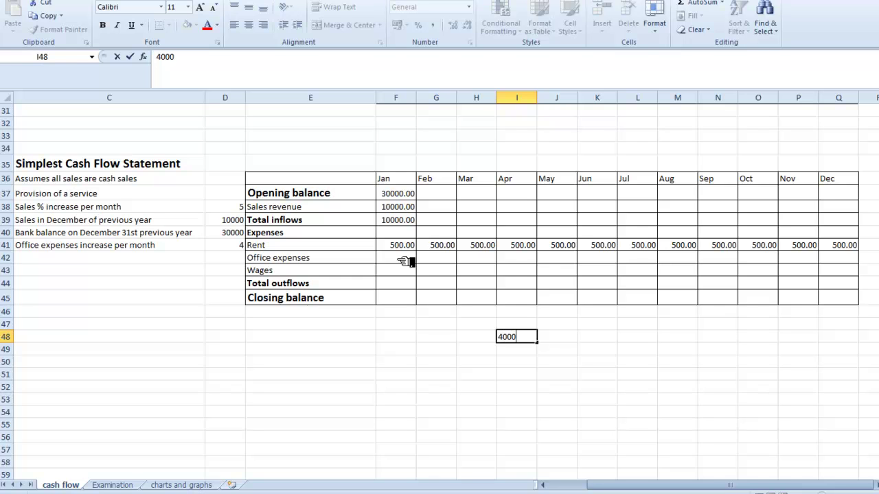
pyautogui.press('BackSpace')
pyautogui.press('BackSpace')
pyautogui.press('BackSpace')
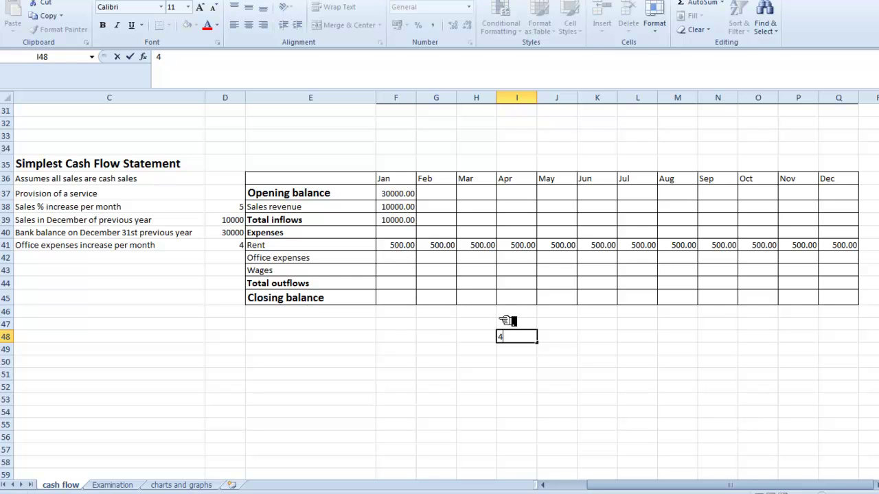
# - Set January's office expenses in F42 to 4000
pyautogui.click(409, 260)
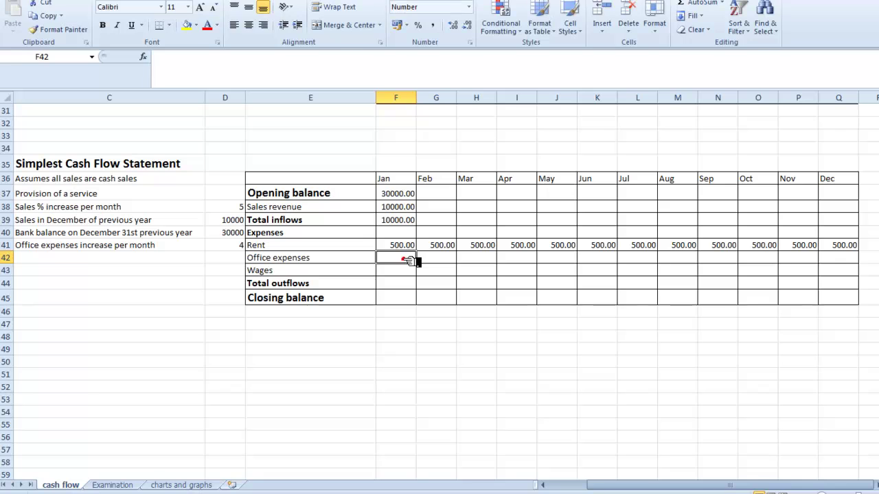
pyautogui.write('400')
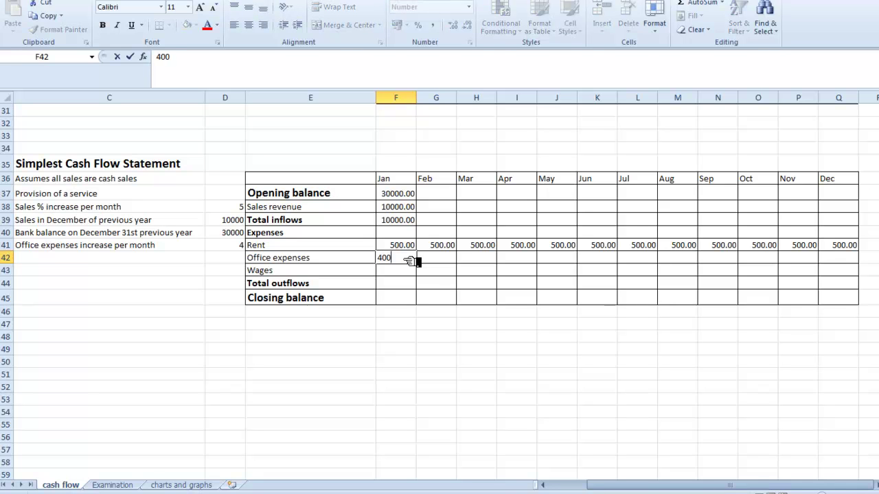
pyautogui.write('0')
pyautogui.press('Return')
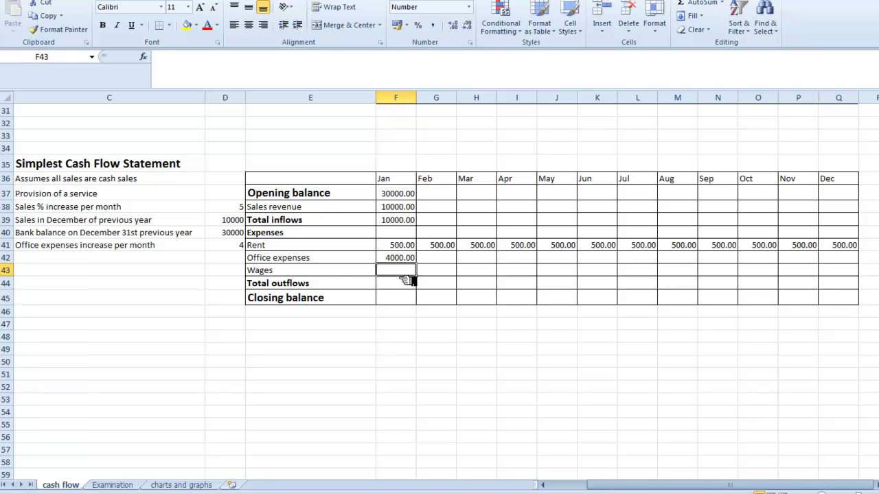
# - Set January's wages in F43 to 2000 and fill the amount across to December
pyautogui.write('2')
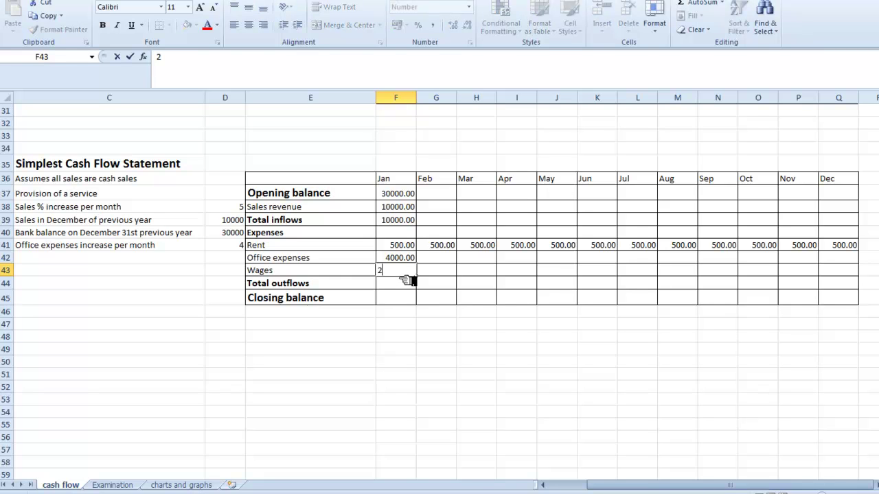
pyautogui.write('000')
pyautogui.click(404, 281)
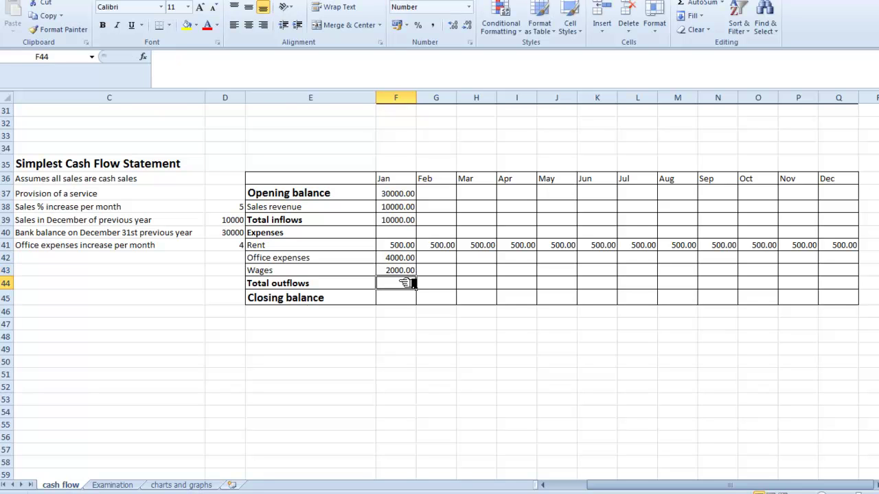
pyautogui.click(403, 273)
pyautogui.moveTo(423, 275); pyautogui.dragTo(850, 273)
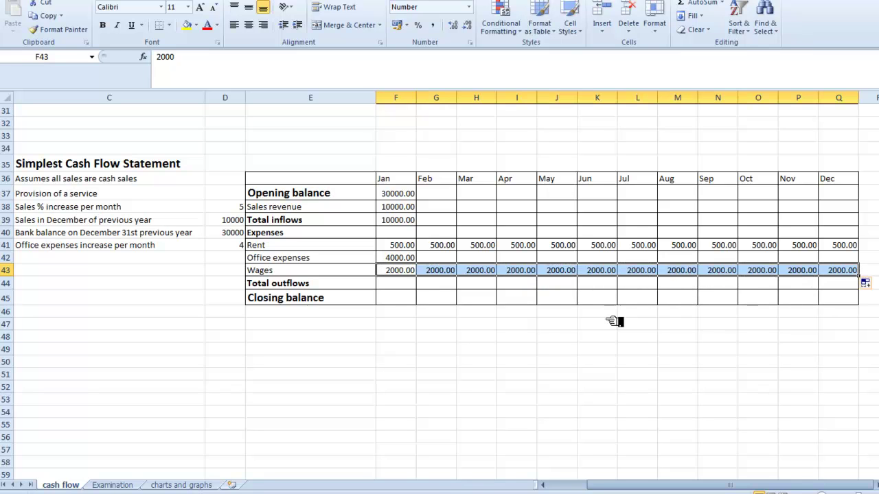
pyautogui.click(520, 332)
# - Total January's outflows in F44 with the formula =SUM(F41:F43)
pyautogui.click(399, 286)
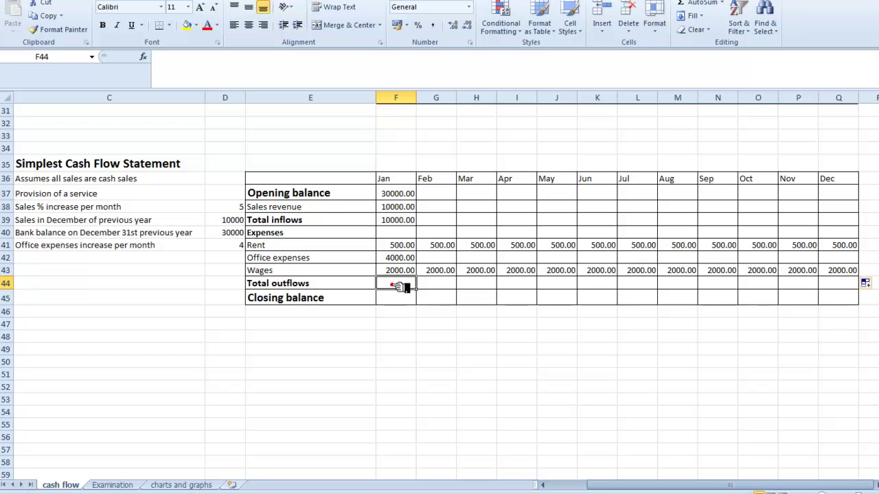
pyautogui.write('=sum')
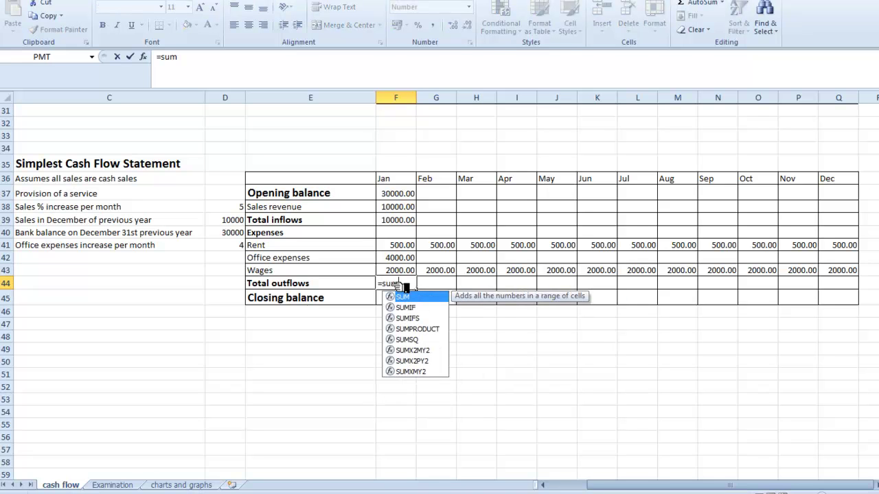
pyautogui.write('(')
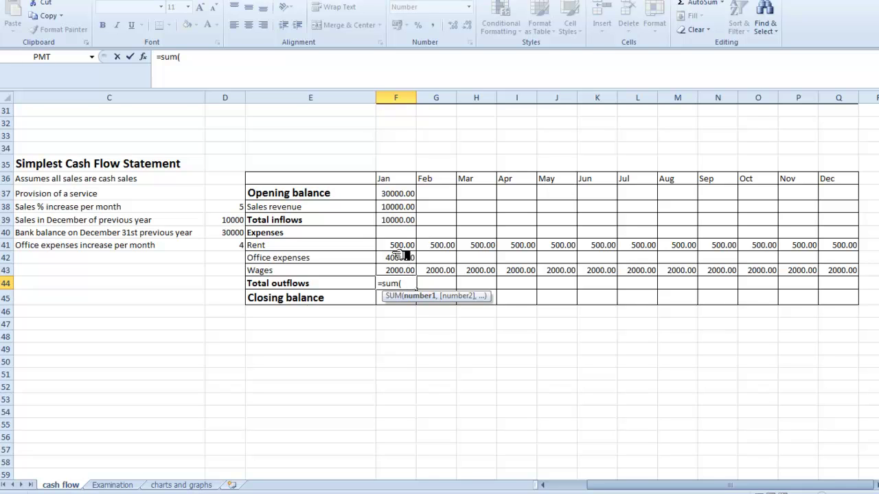
pyautogui.moveTo(404, 247); pyautogui.dragTo(405, 271)
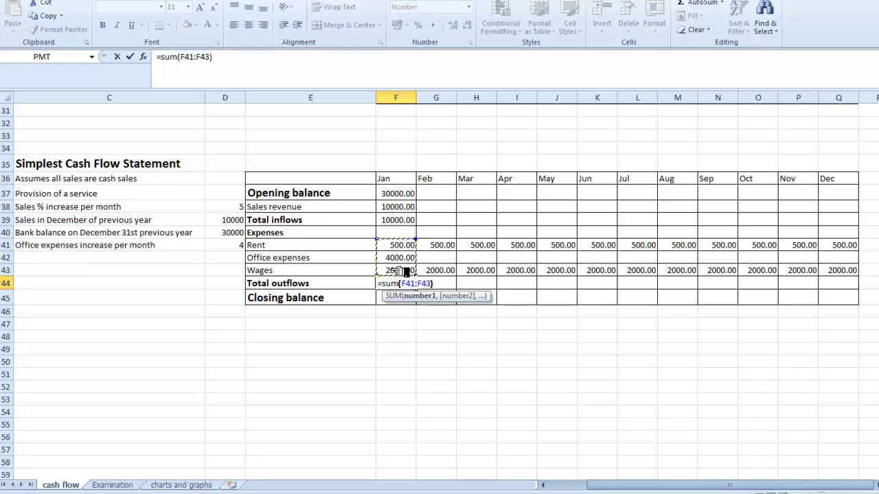
pyautogui.write(')')
pyautogui.press('Tab')
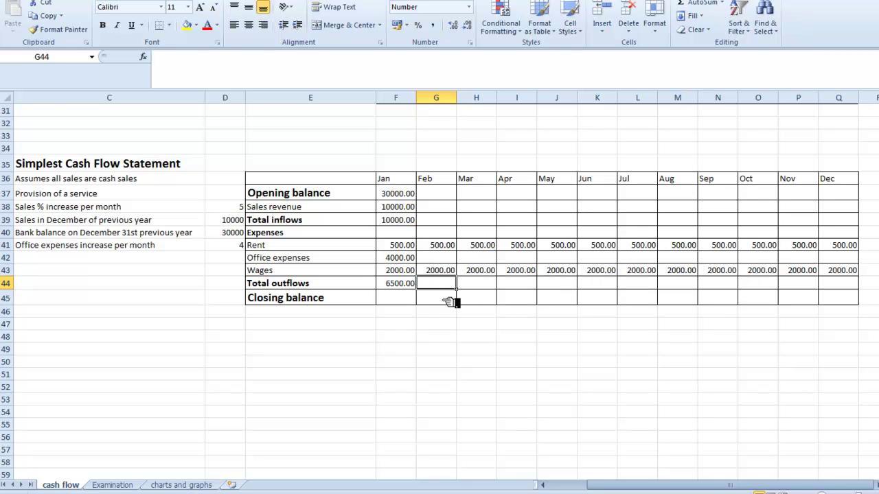
# - Calculate January's closing balance in F45 with the formula =F37+F39-F44
pyautogui.click(404, 303)
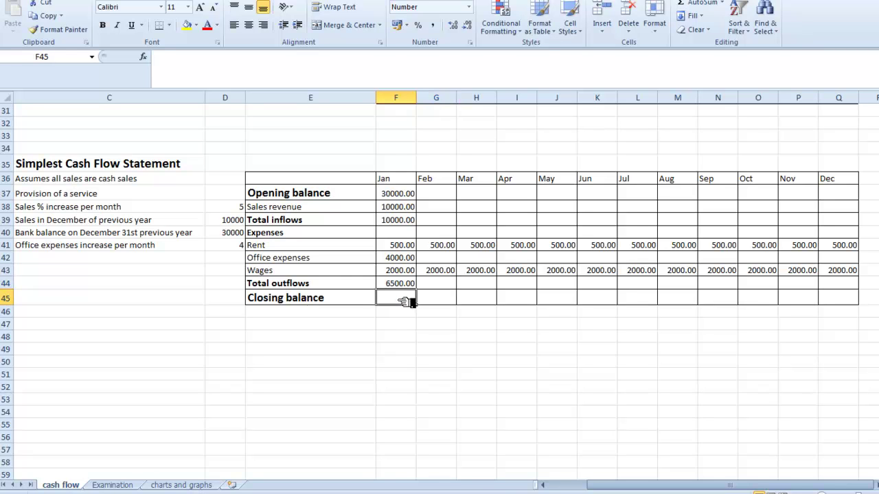
pyautogui.write('=')
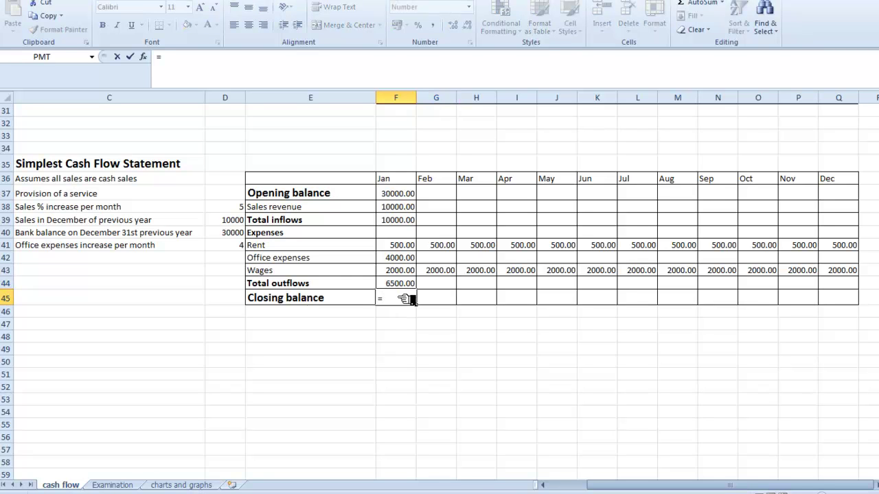
pyautogui.click(403, 197)
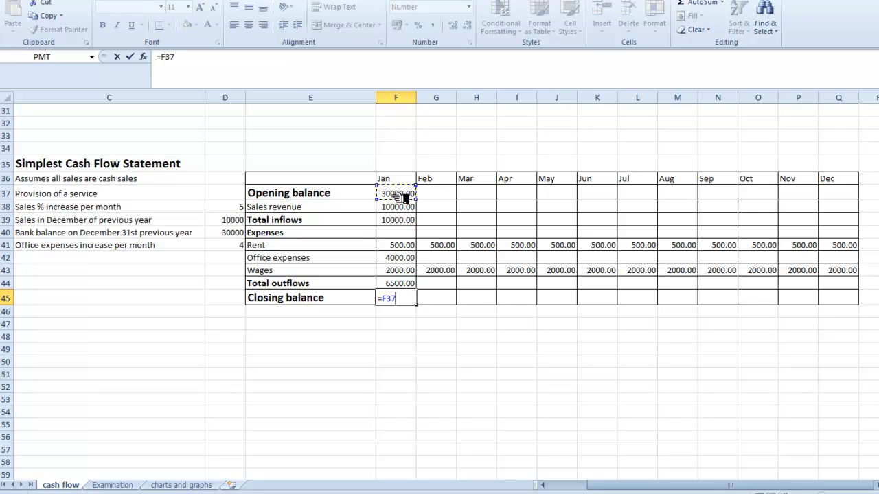
pyautogui.write('+')
pyautogui.click(409, 221)
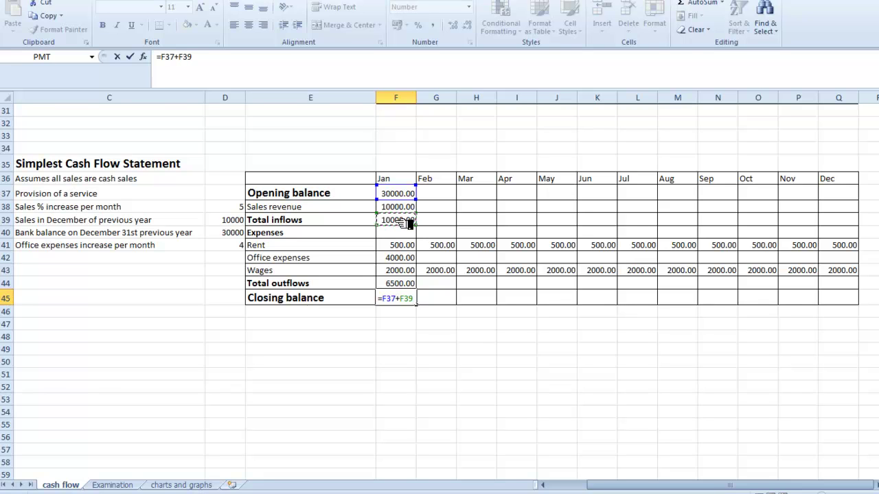
pyautogui.write('-')
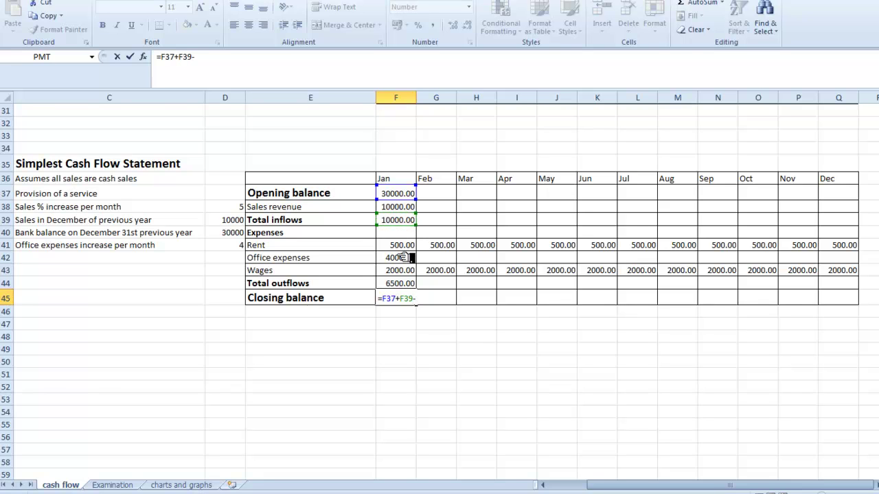
pyautogui.click(406, 284)
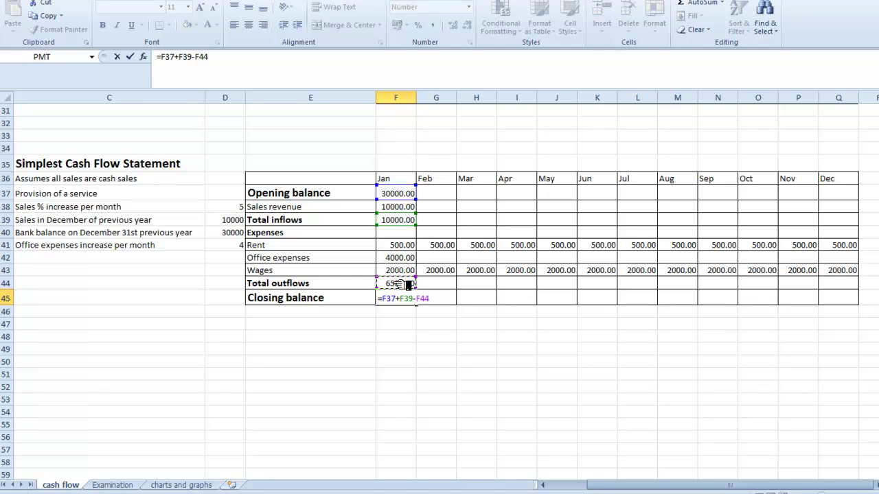
pyautogui.press('Return')
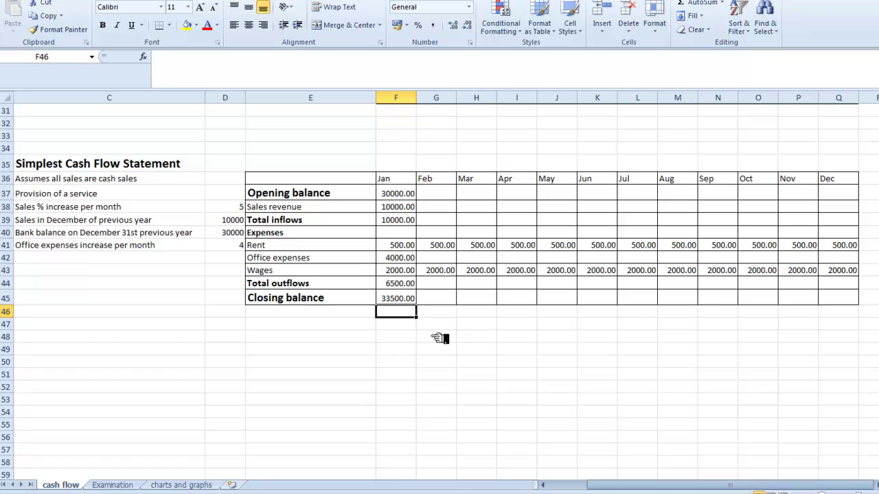
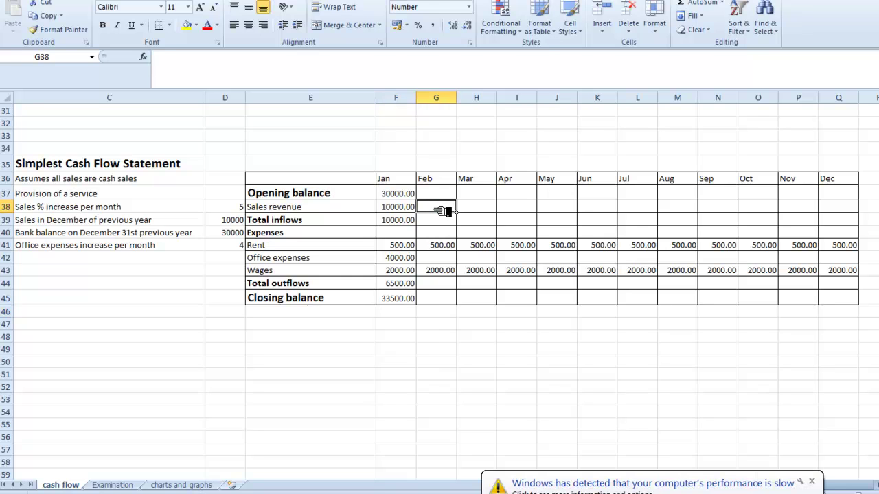
# - Set February's sales revenue in G38 to =F38+F38*Sales___increase_per_month%, using the named sales increase cell D38
pyautogui.write('=')
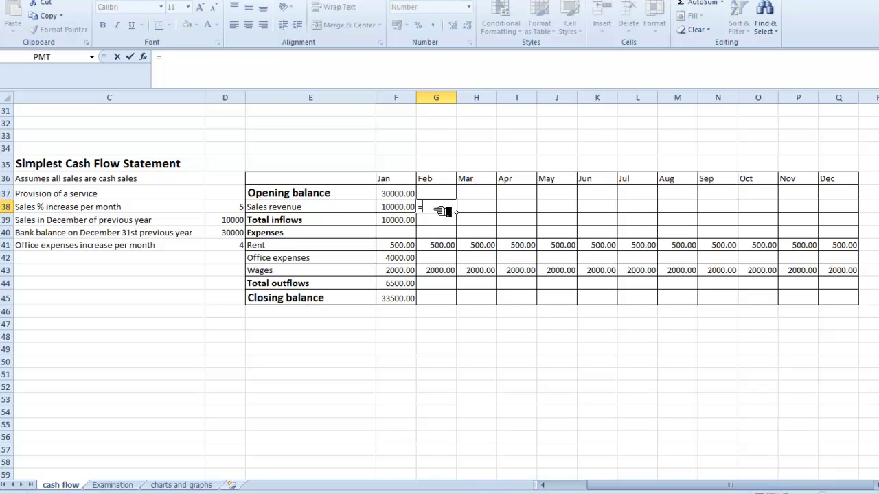
pyautogui.click(412, 210)
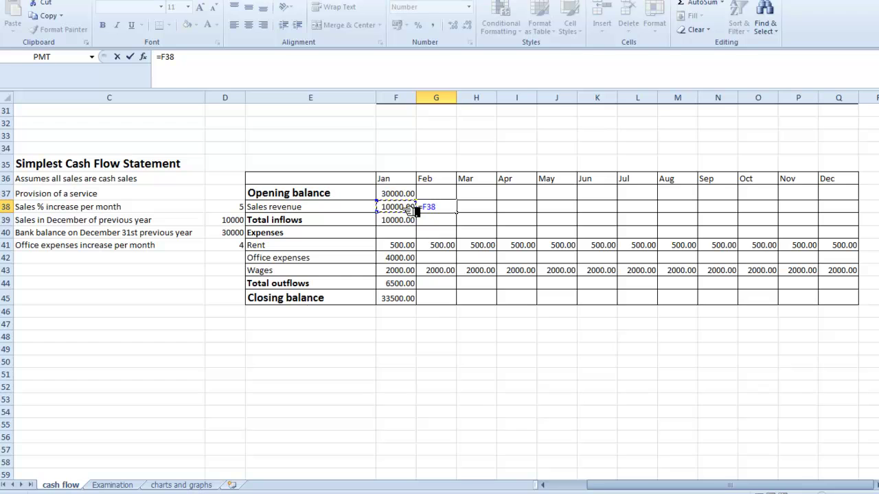
pyautogui.write('+')
pyautogui.click(400, 209)
pyautogui.write('*')
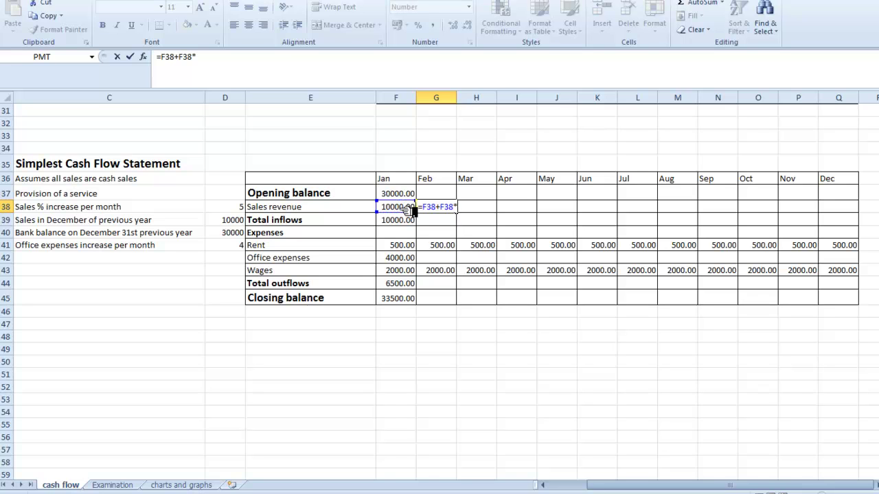
pyautogui.click(237, 208)
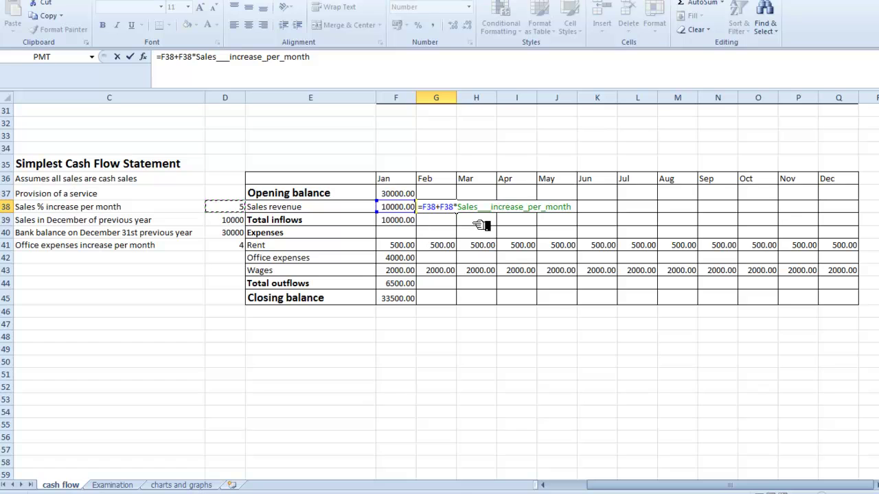
pyautogui.write('%')
pyautogui.press('Return')
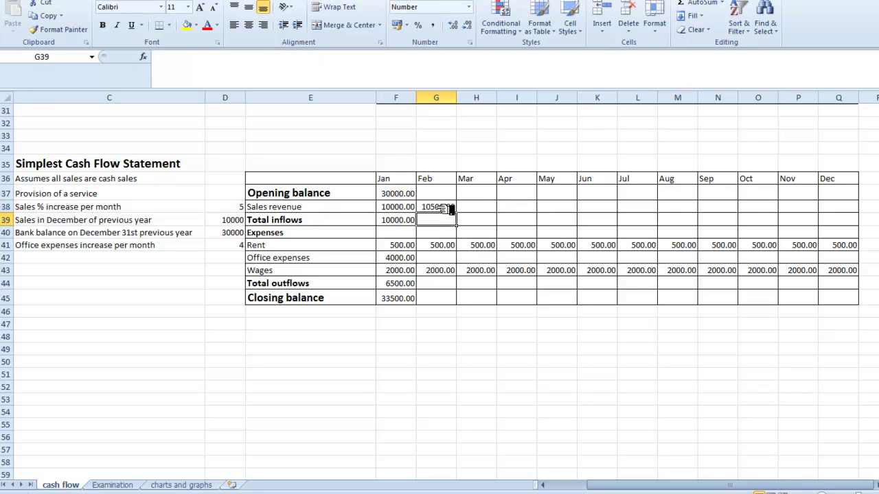
# - Fill February's sales revenue formula from G38 across to December in Q38
pyautogui.click(448, 207)
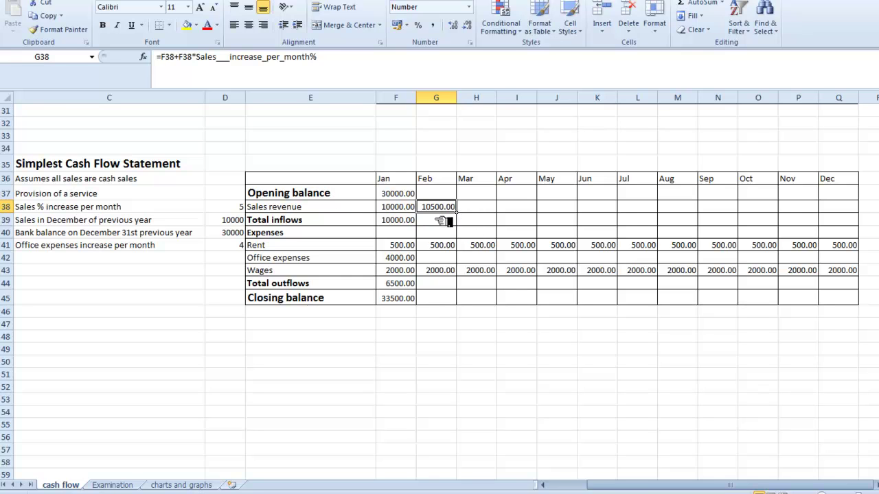
pyautogui.moveTo(457, 212); pyautogui.dragTo(851, 211)
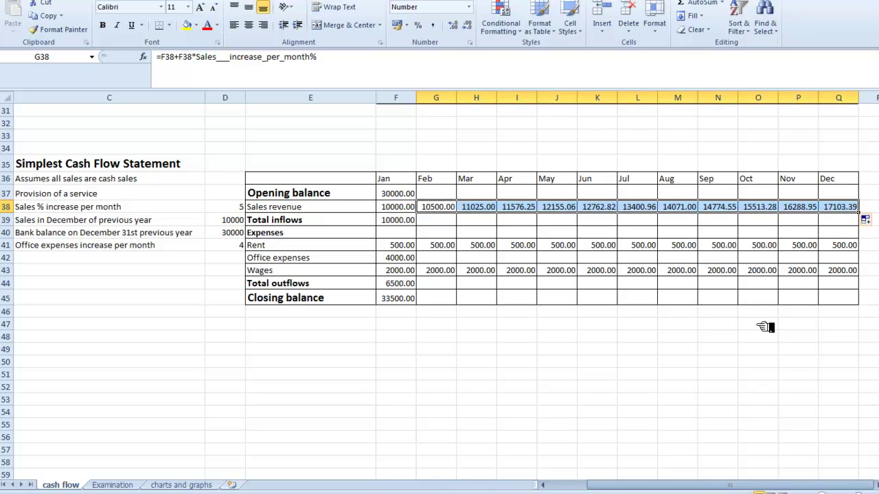
pyautogui.click(677, 340)
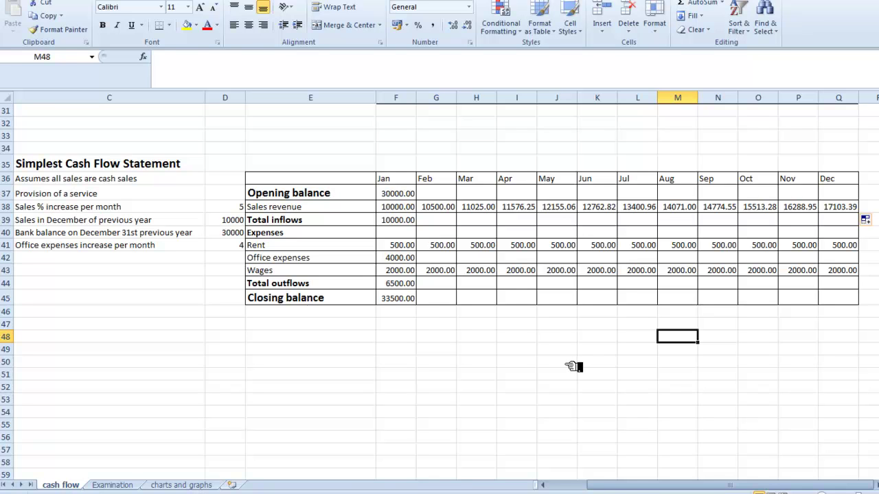
# - Set February's office expenses in G42 to =F42+F42*Office_expenses_increase_per_month%, using the named increase cell D41
pyautogui.click(438, 260)
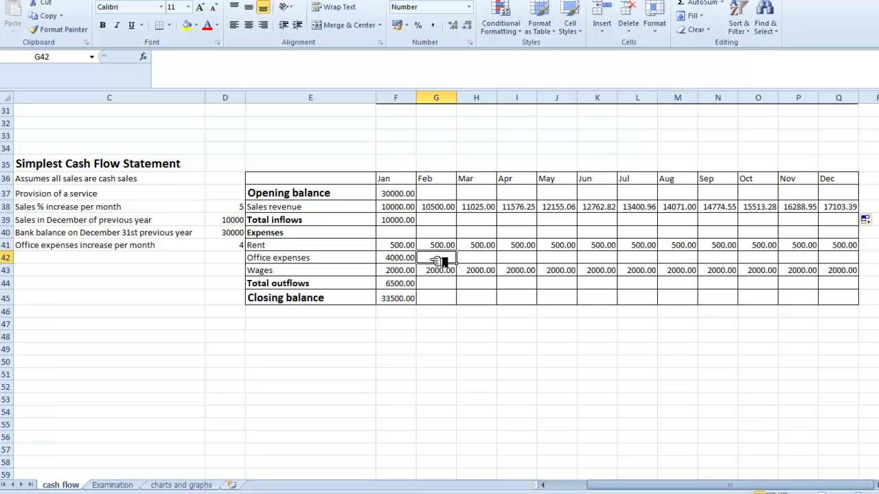
pyautogui.write('=')
pyautogui.click(406, 258)
pyautogui.write('+')
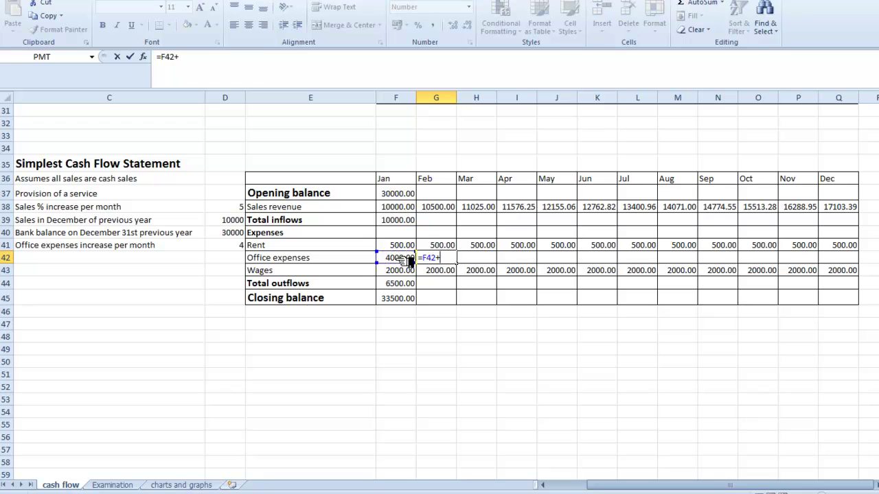
pyautogui.click(410, 260)
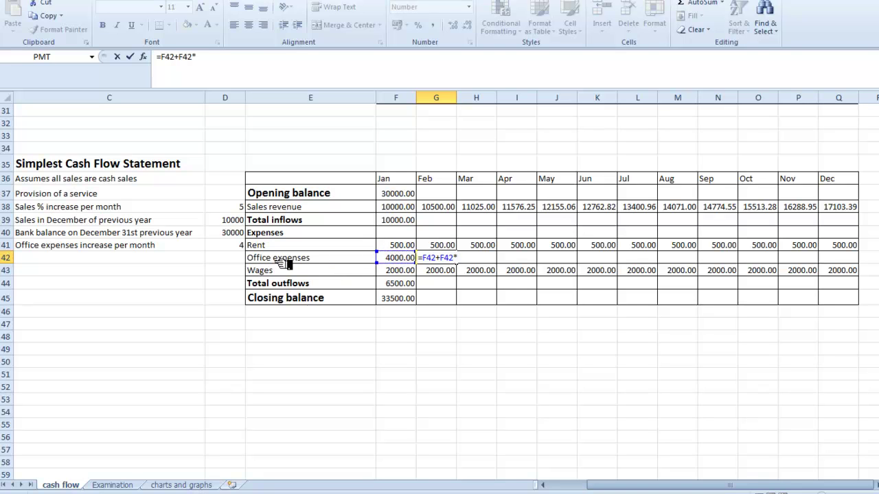
pyautogui.click(237, 245)
pyautogui.write('%')
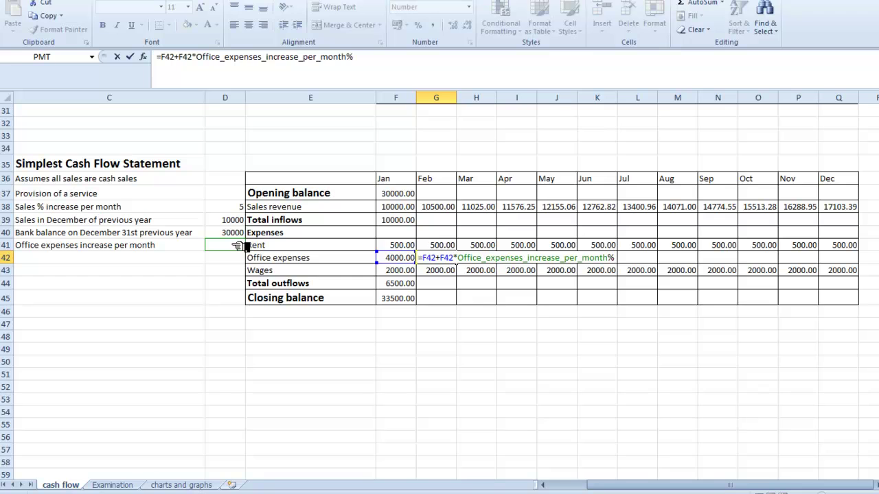
pyautogui.press('Tab')
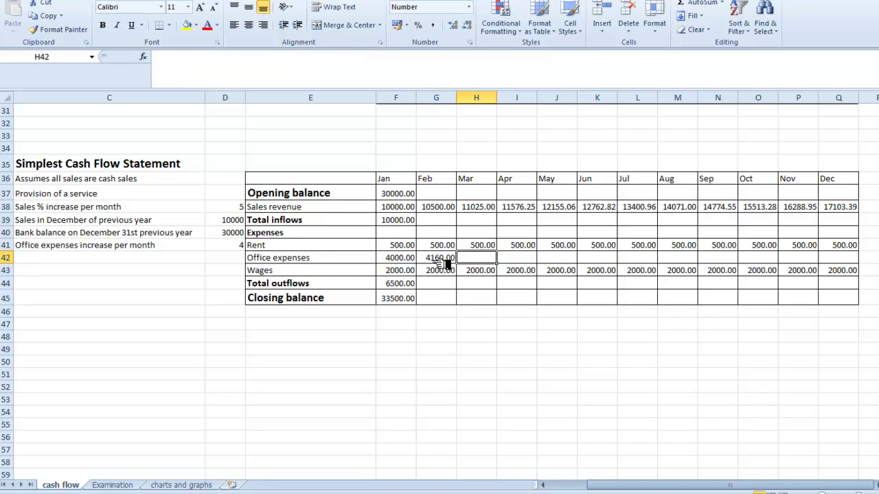
# - Fill February's office expenses formula from G42 across to December in Q42
pyautogui.click(443, 260)
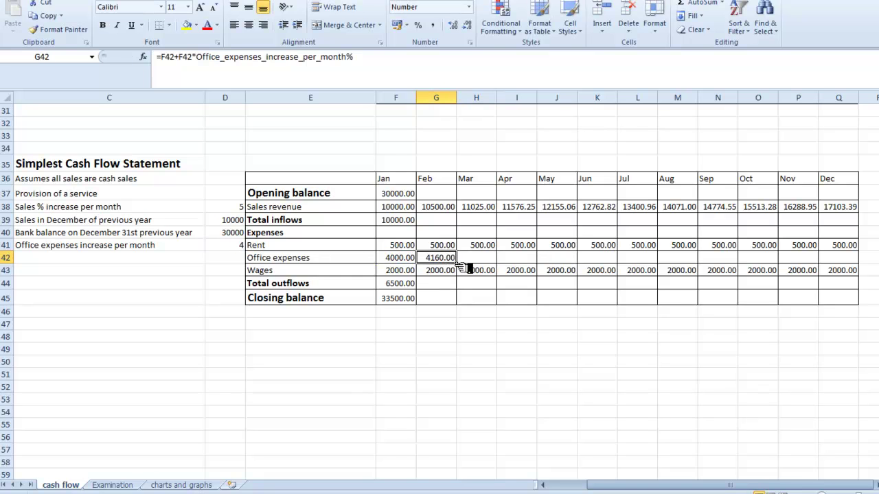
pyautogui.moveTo(464, 268); pyautogui.dragTo(857, 261)
pyautogui.click(677, 297)
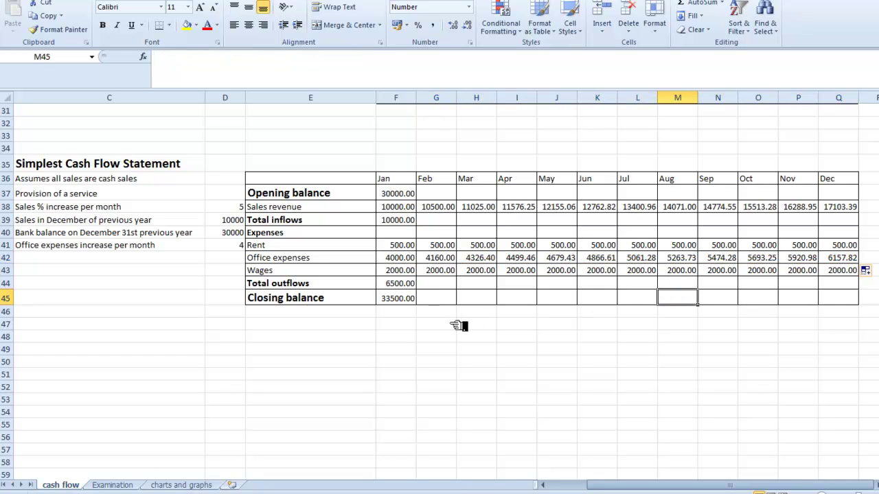
# - Fill January's total outflows formula from F44 across to December in Q44
pyautogui.click(411, 286)
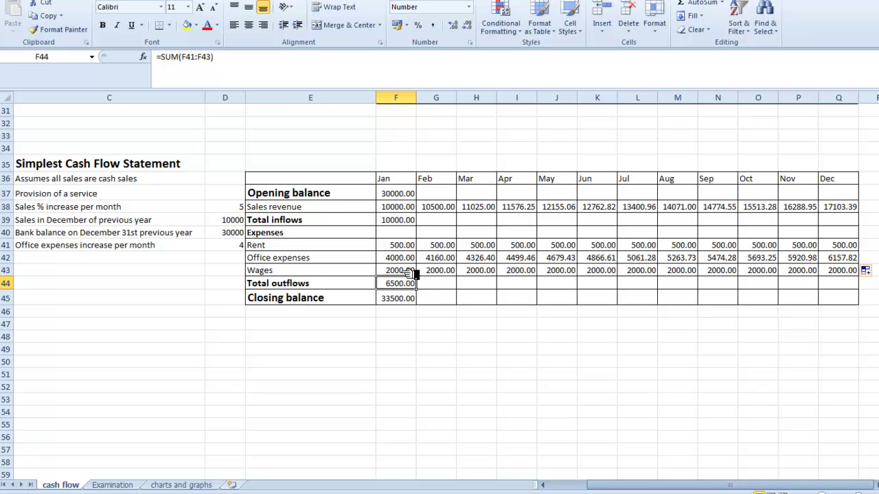
pyautogui.moveTo(426, 292); pyautogui.dragTo(854, 287)
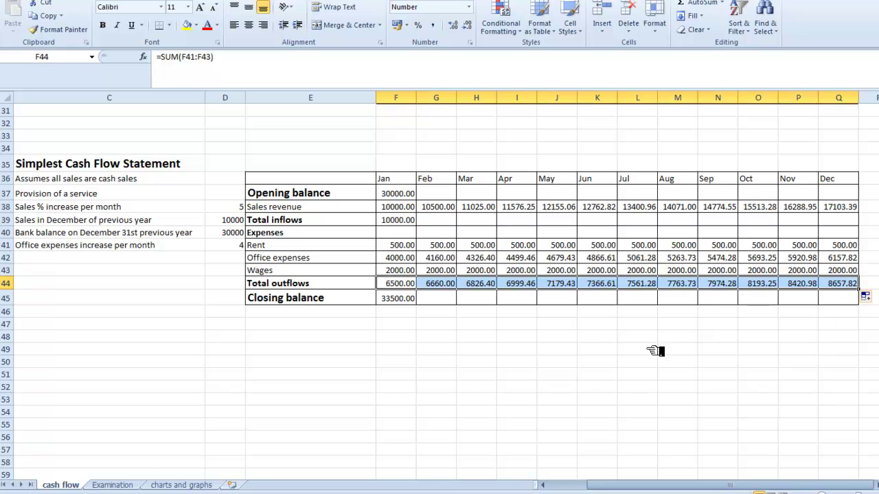
pyautogui.click(556, 350)
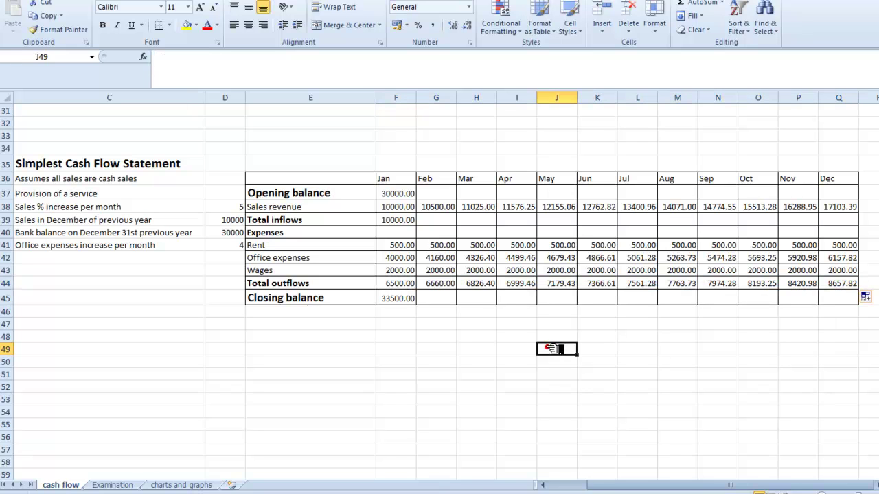
# - Fill January's total inflows formula from F39 across to December in Q39
pyautogui.click(412, 222)
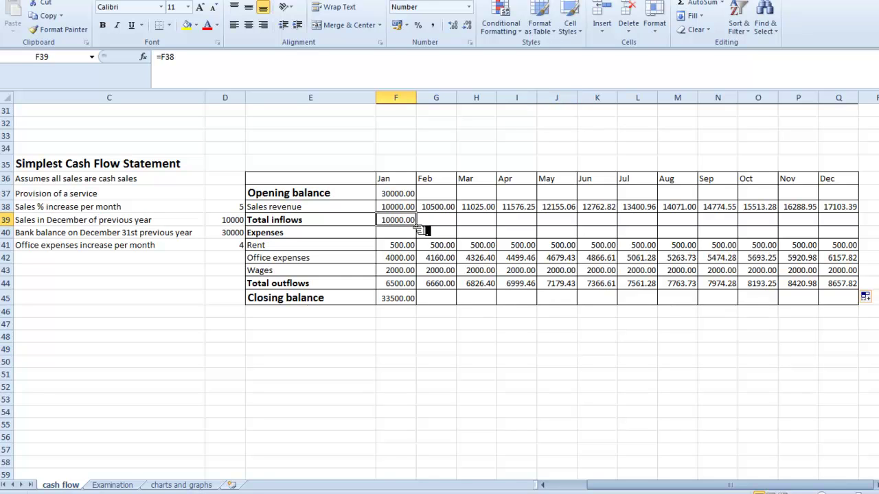
pyautogui.moveTo(420, 228); pyautogui.dragTo(848, 228)
pyautogui.click(564, 347)
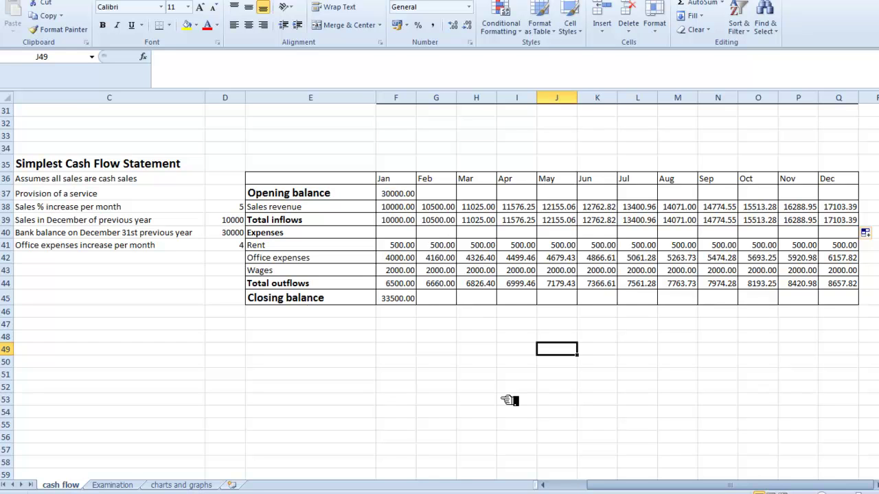
# - Link February's opening balance in G37 to January's closing balance with the formula =F45
pyautogui.click(442, 195)
pyautogui.write('=')
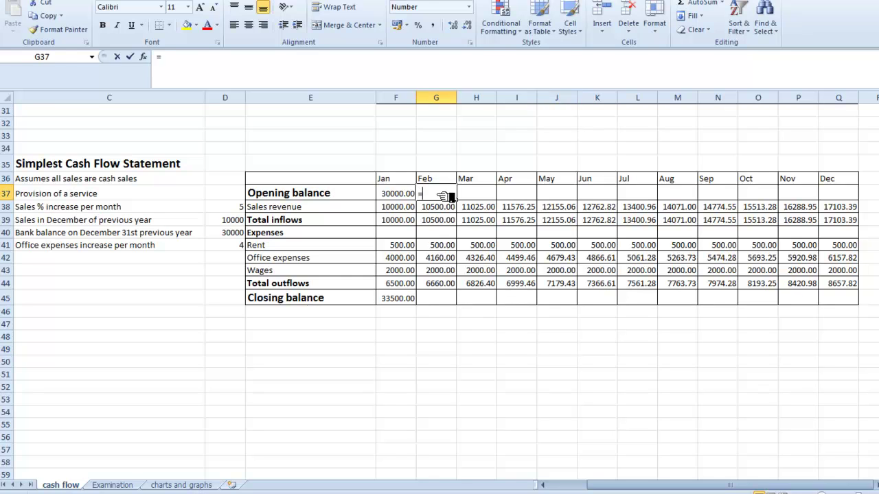
pyautogui.click(402, 301)
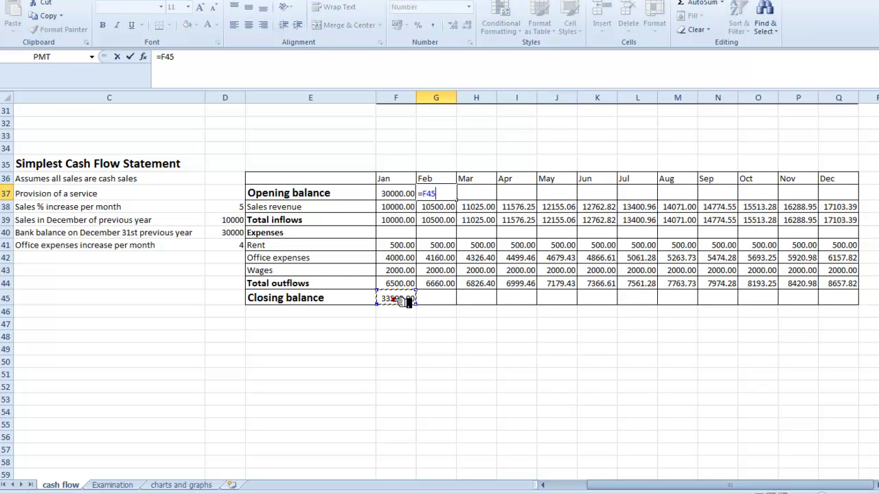
pyautogui.press('Return')
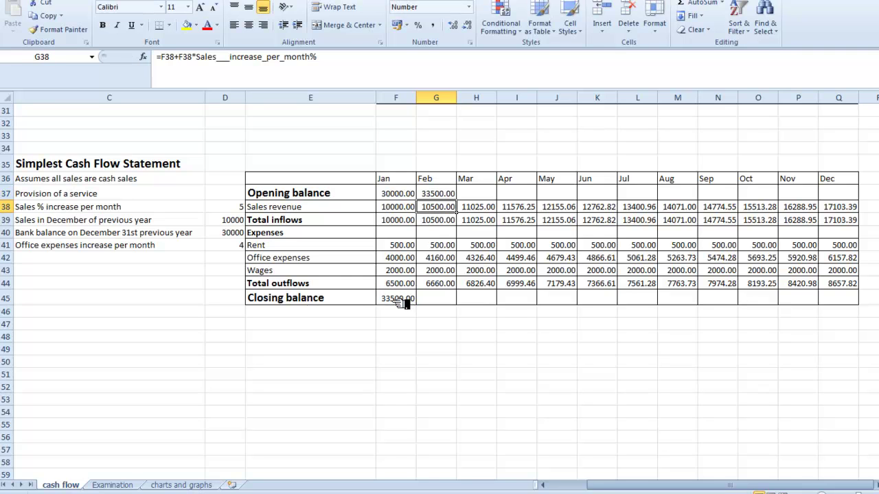
# - Calculate February's closing balance in G45 with the formula =G37+G39-G44
pyautogui.click(446, 302)
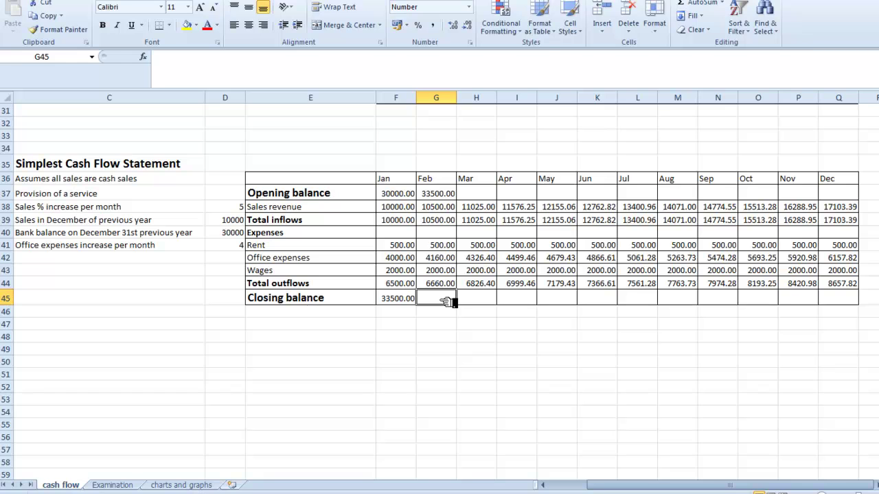
pyautogui.write('=')
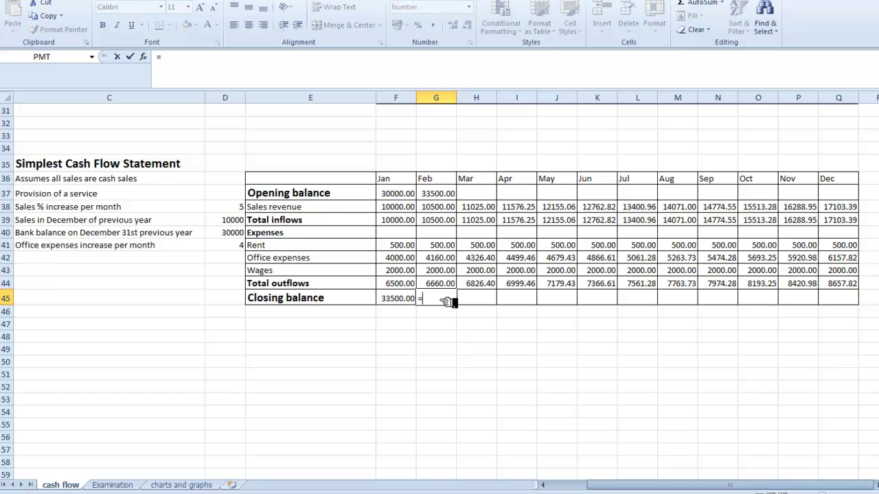
pyautogui.click(444, 196)
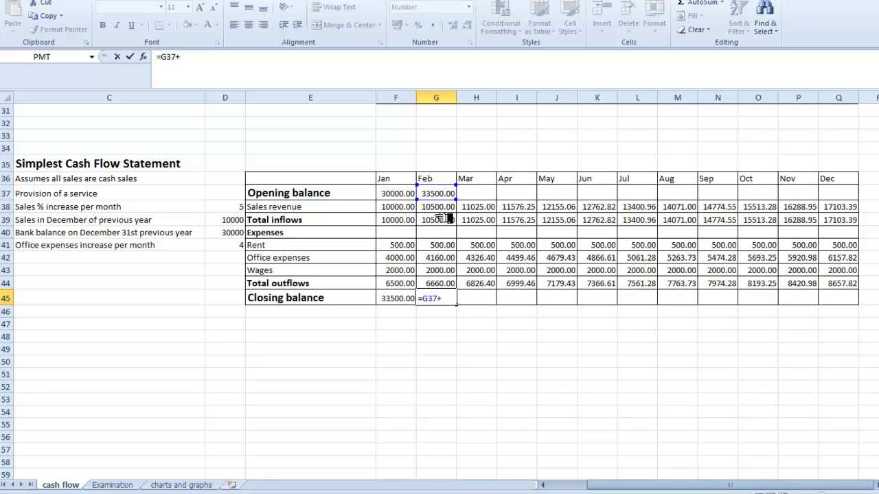
pyautogui.click(443, 223)
pyautogui.write('-')
pyautogui.click(443, 285)
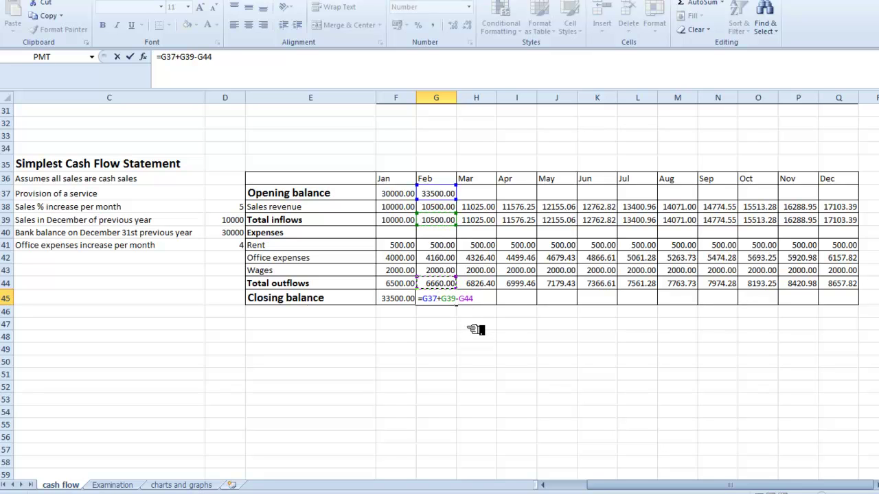
pyautogui.press('Return')
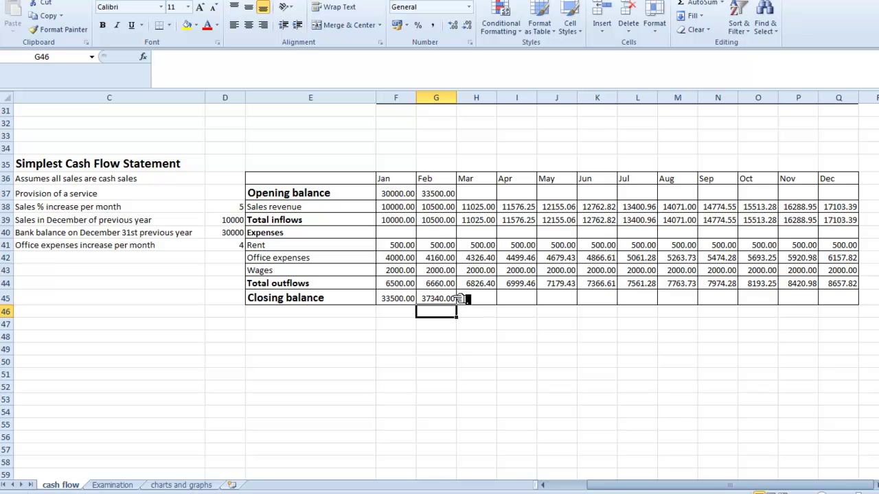
# - Link March's opening balance in H37 to February's closing balance with the formula =G45
pyautogui.click(480, 193)
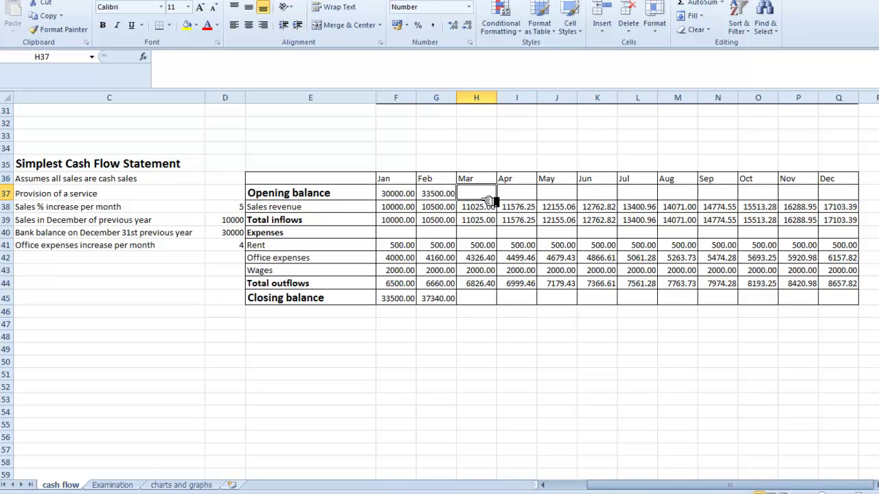
pyautogui.write('=')
pyautogui.click(441, 302)
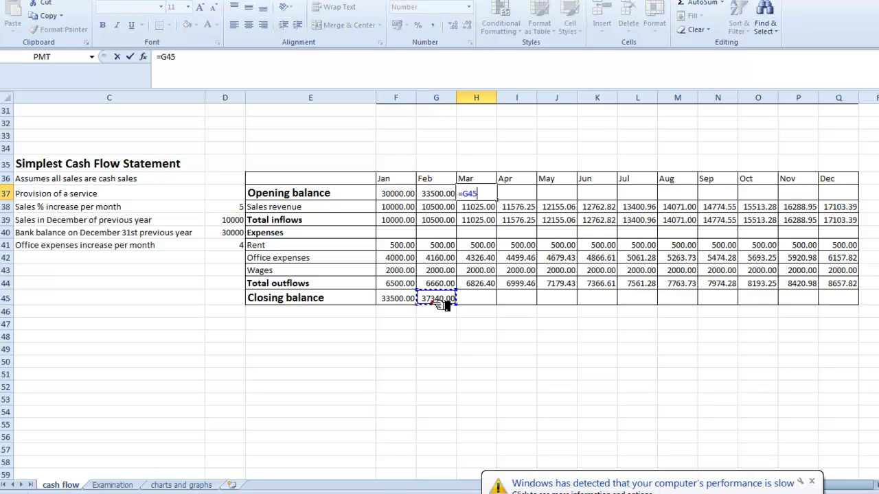
pyautogui.press('Return')
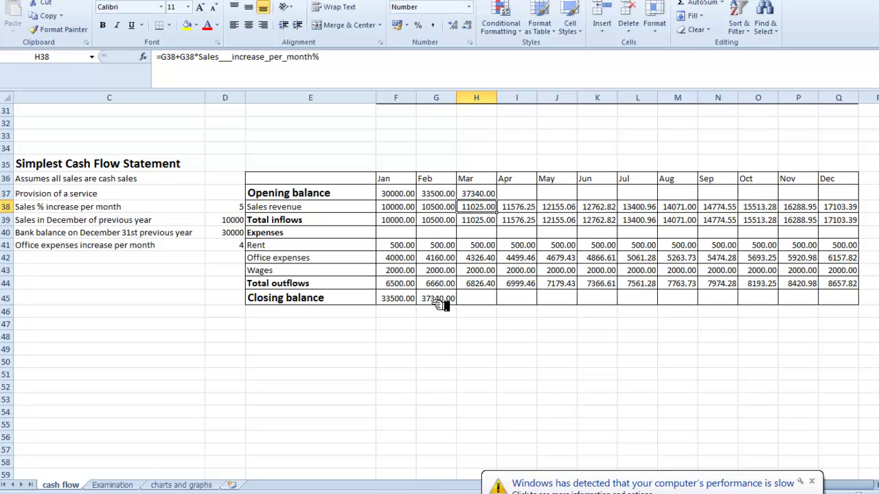
# - Calculate March's closing balance in H45 with the formula =H37+H39-H44
pyautogui.click(481, 300)
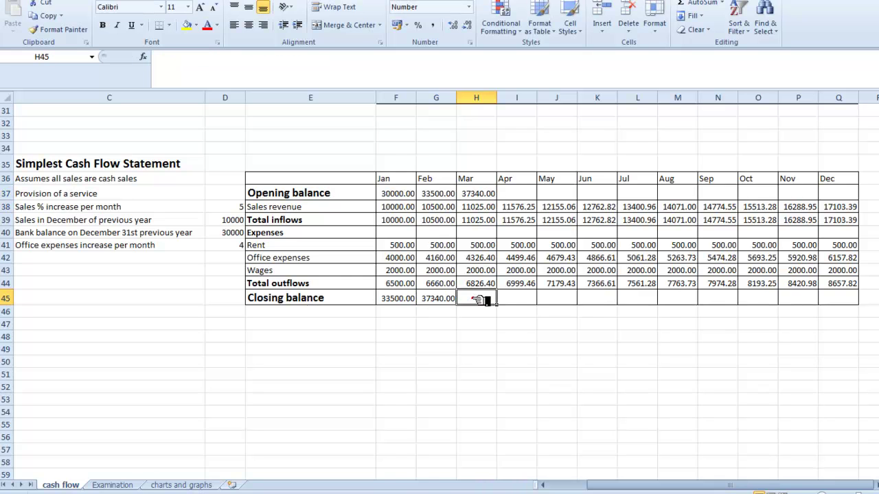
pyautogui.write('=')
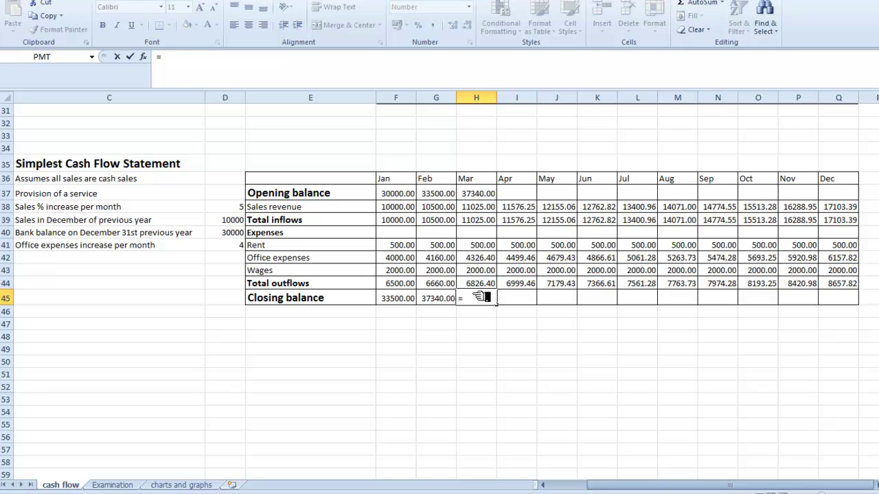
pyautogui.click(484, 197)
pyautogui.write('+')
pyautogui.click(484, 225)
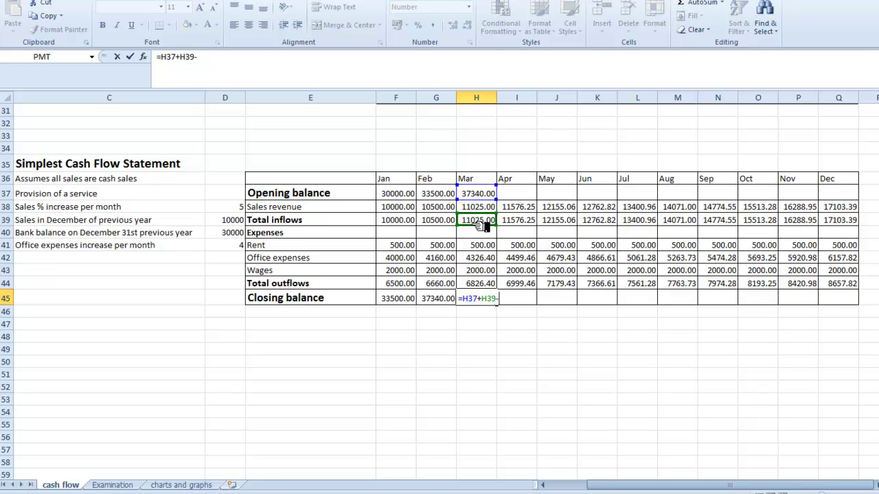
pyautogui.write('-')
pyautogui.click(486, 283)
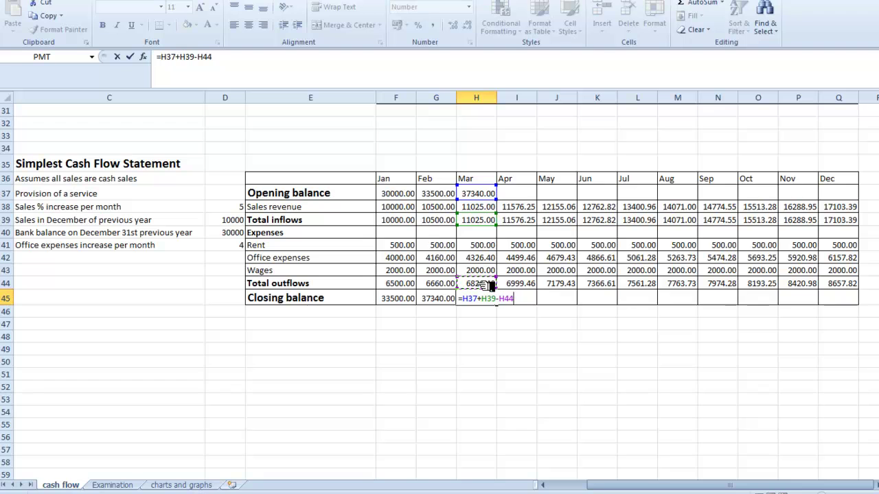
pyautogui.press('Tab')
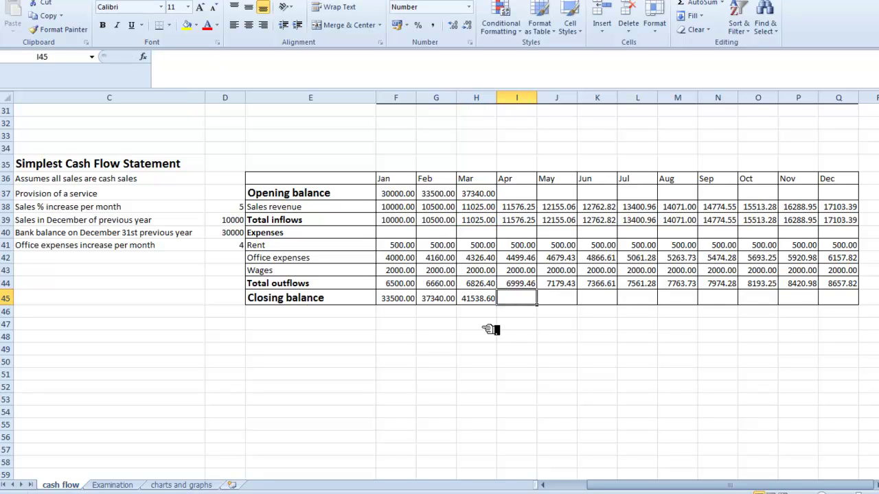